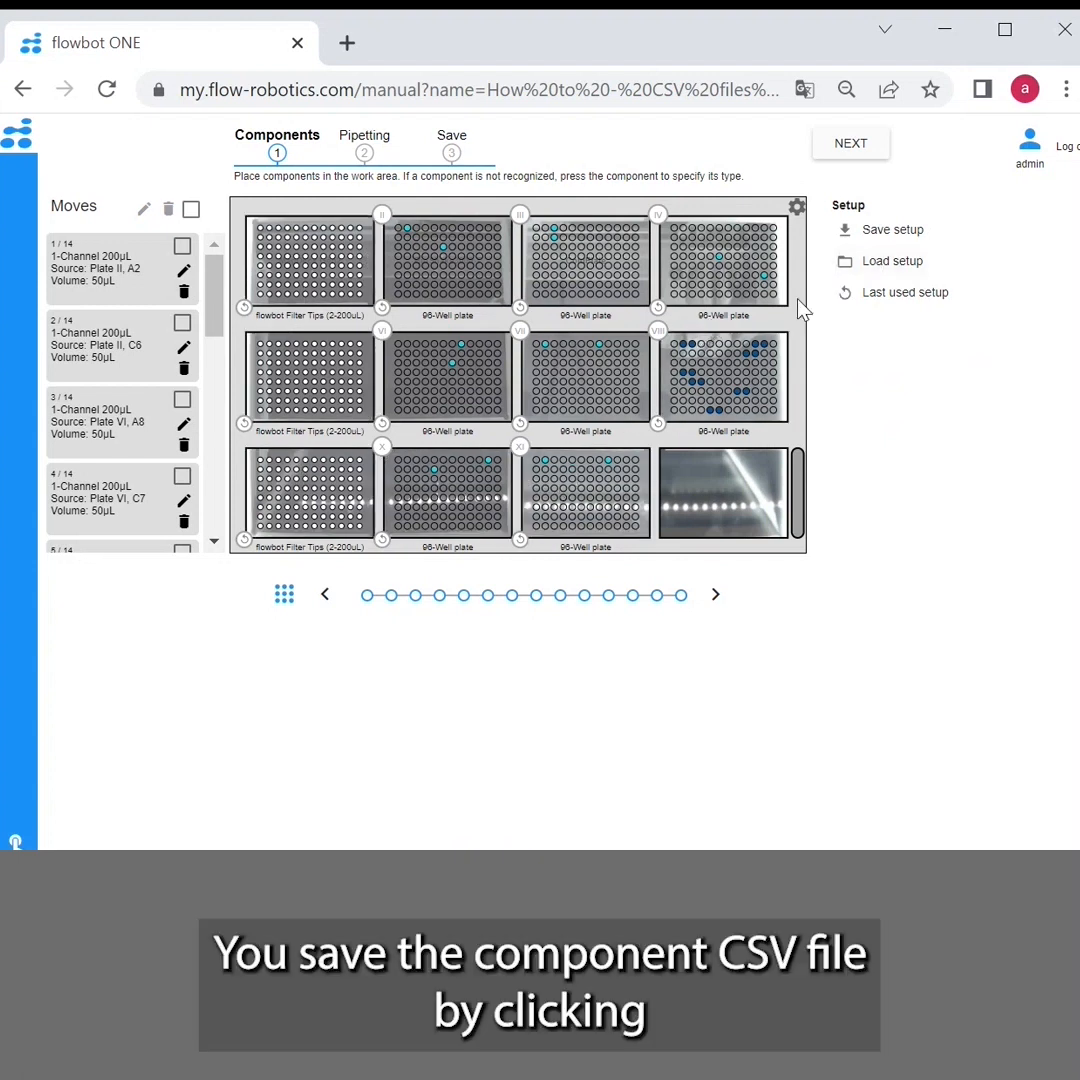
Save the component setup as a CSV file and export the "How to - CSV files cherry picking" program from the program overview
left_click(915, 232)
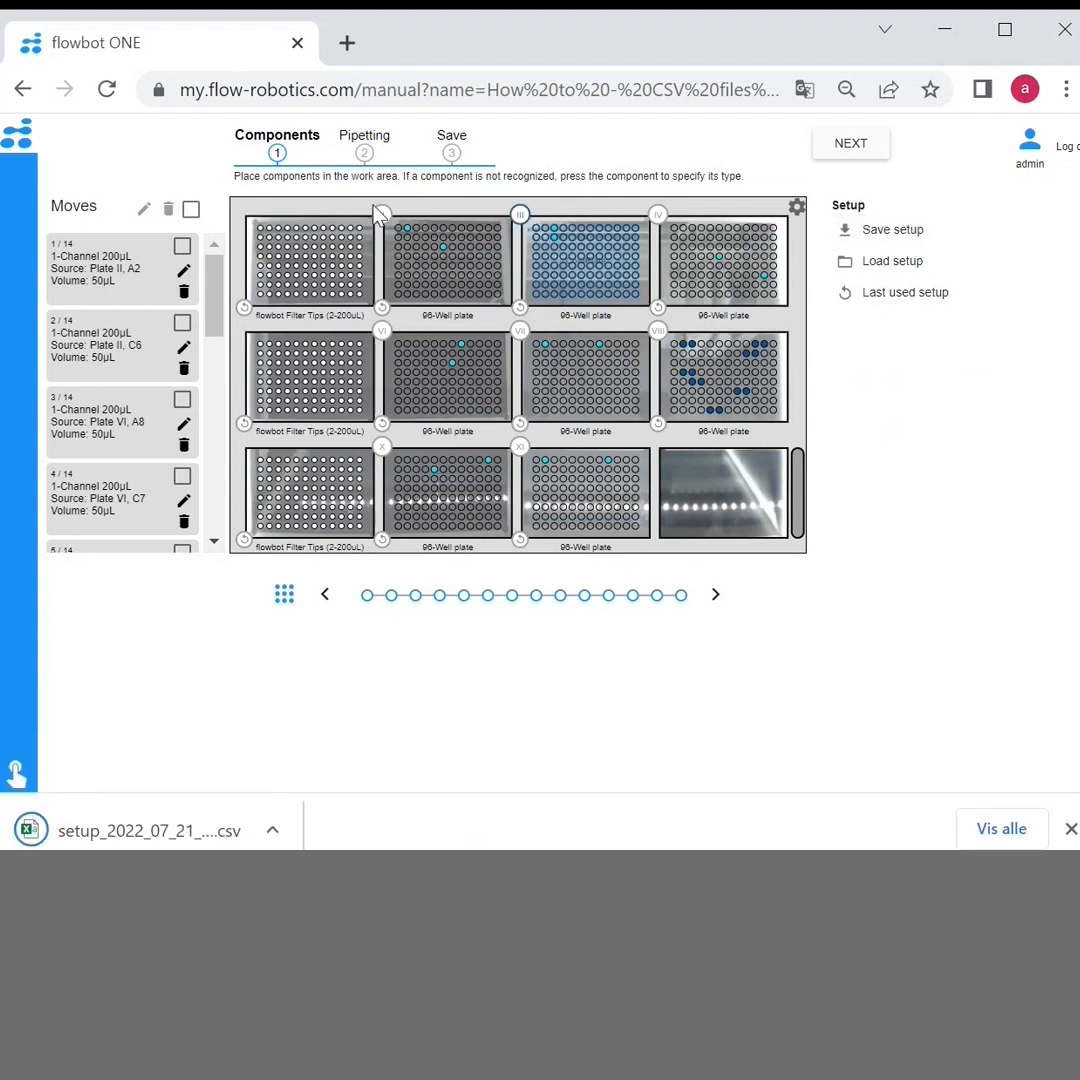
left_click(24, 92)
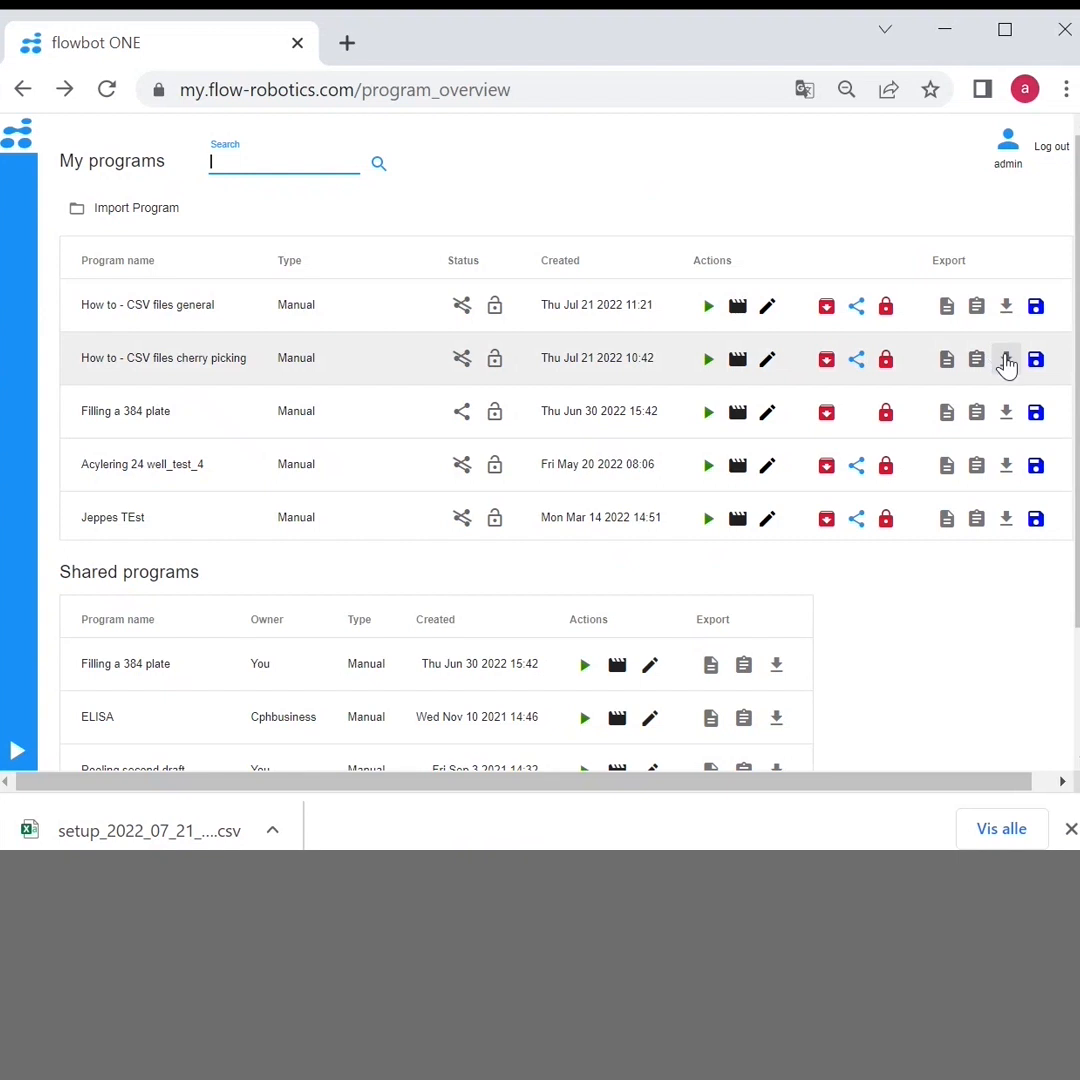
left_click(1006, 362)
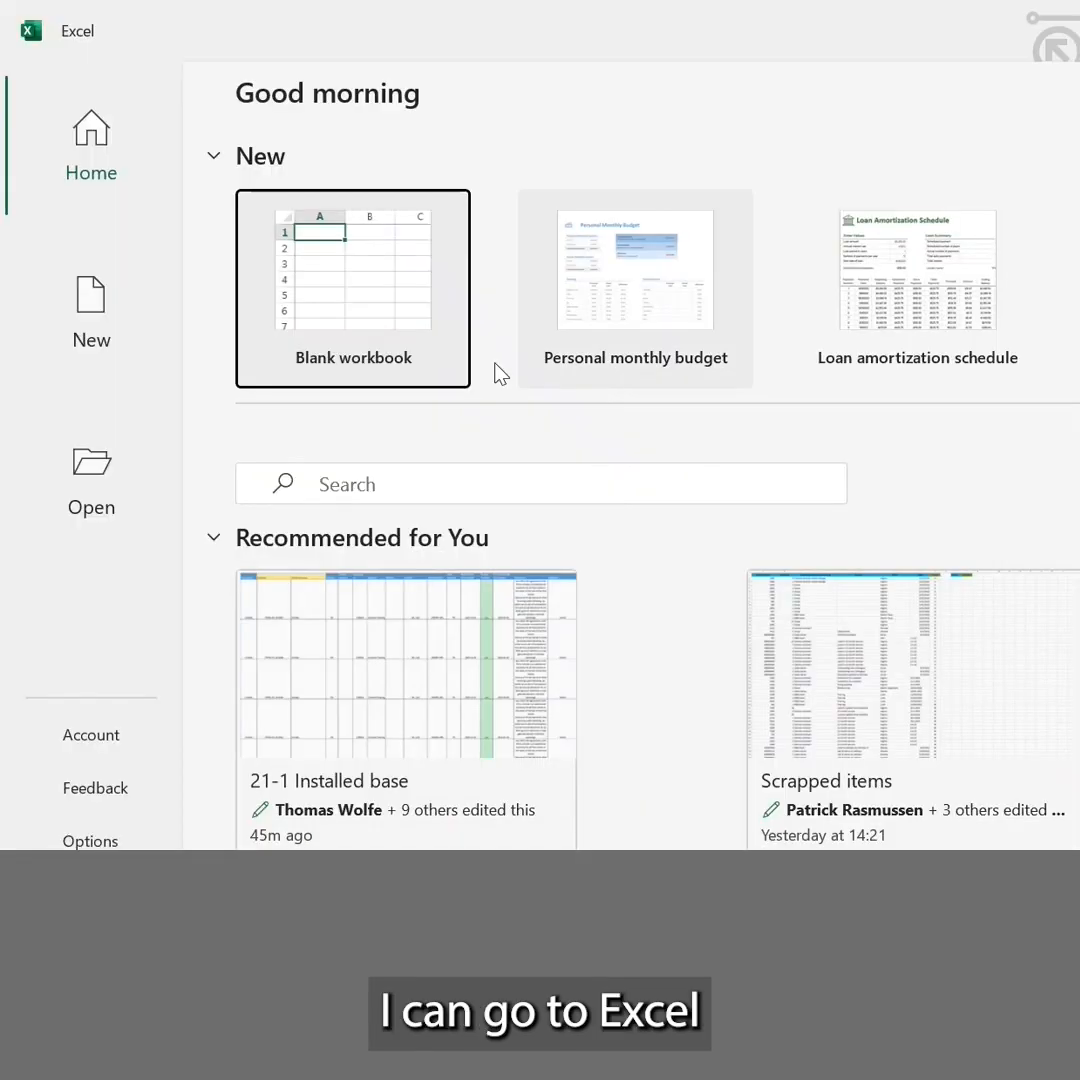
Switch to Excel and import the CSV file "How to - CSV files general" from the General folder into a new blank workbook
left_click(358, 283)
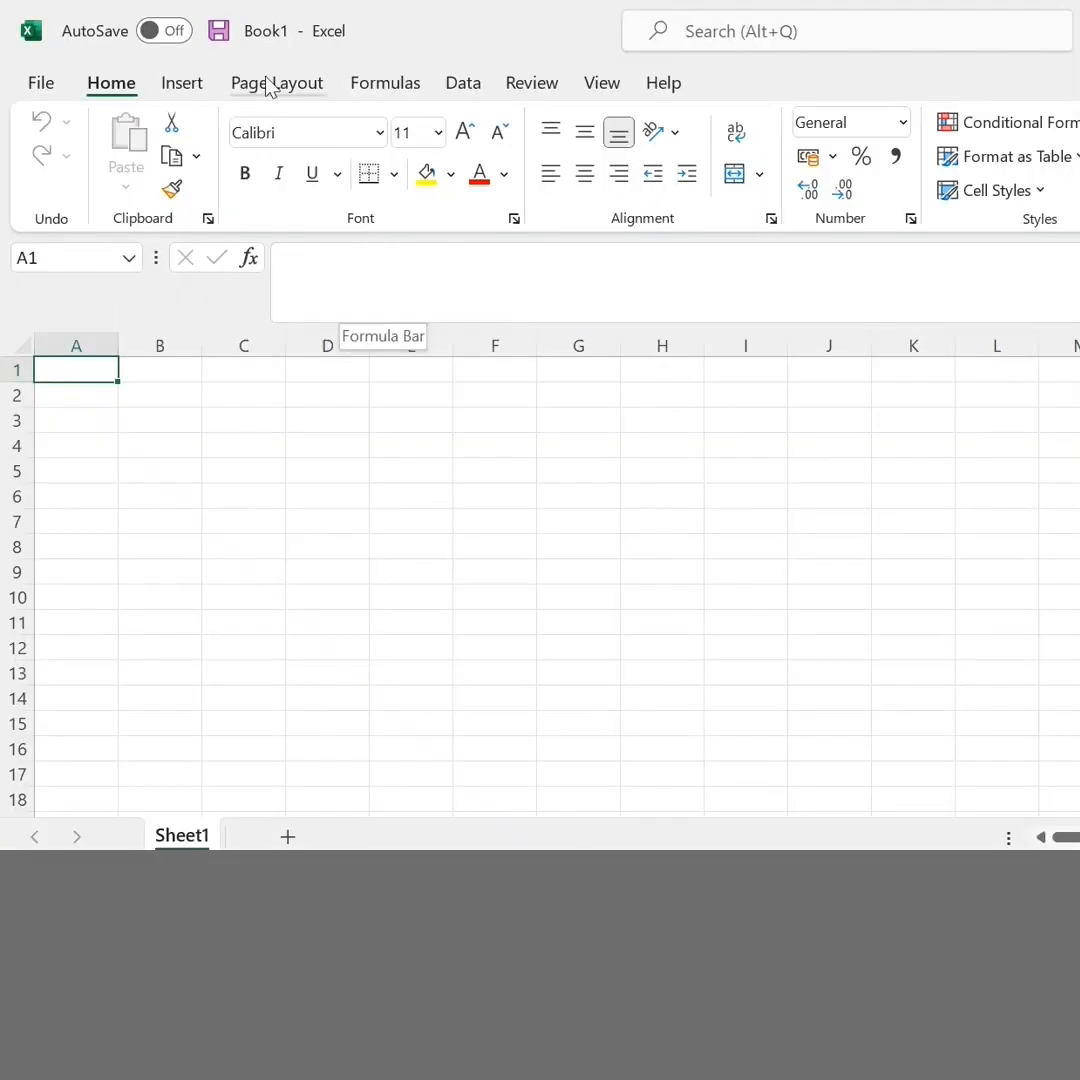
left_click(461, 86)
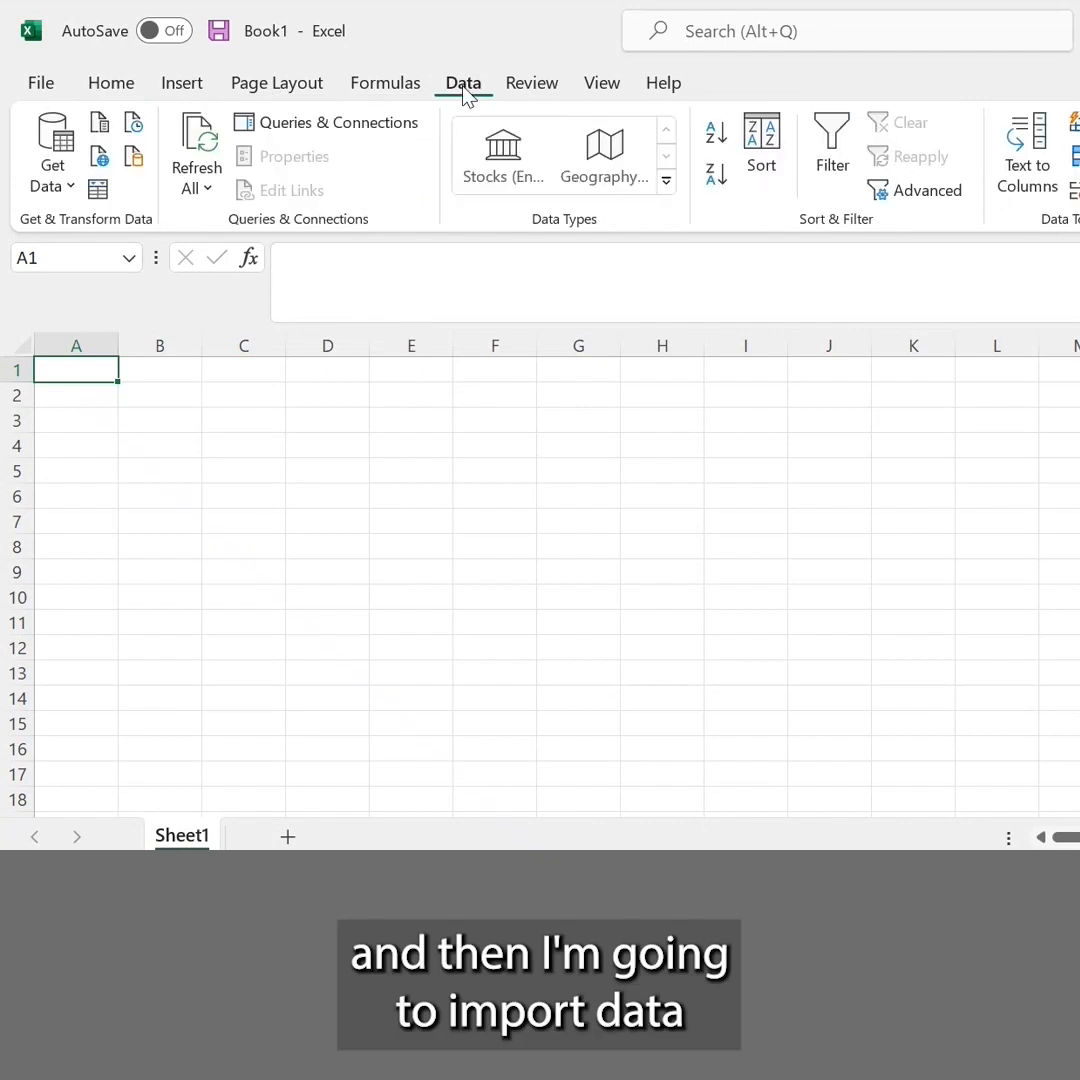
left_click(102, 126)
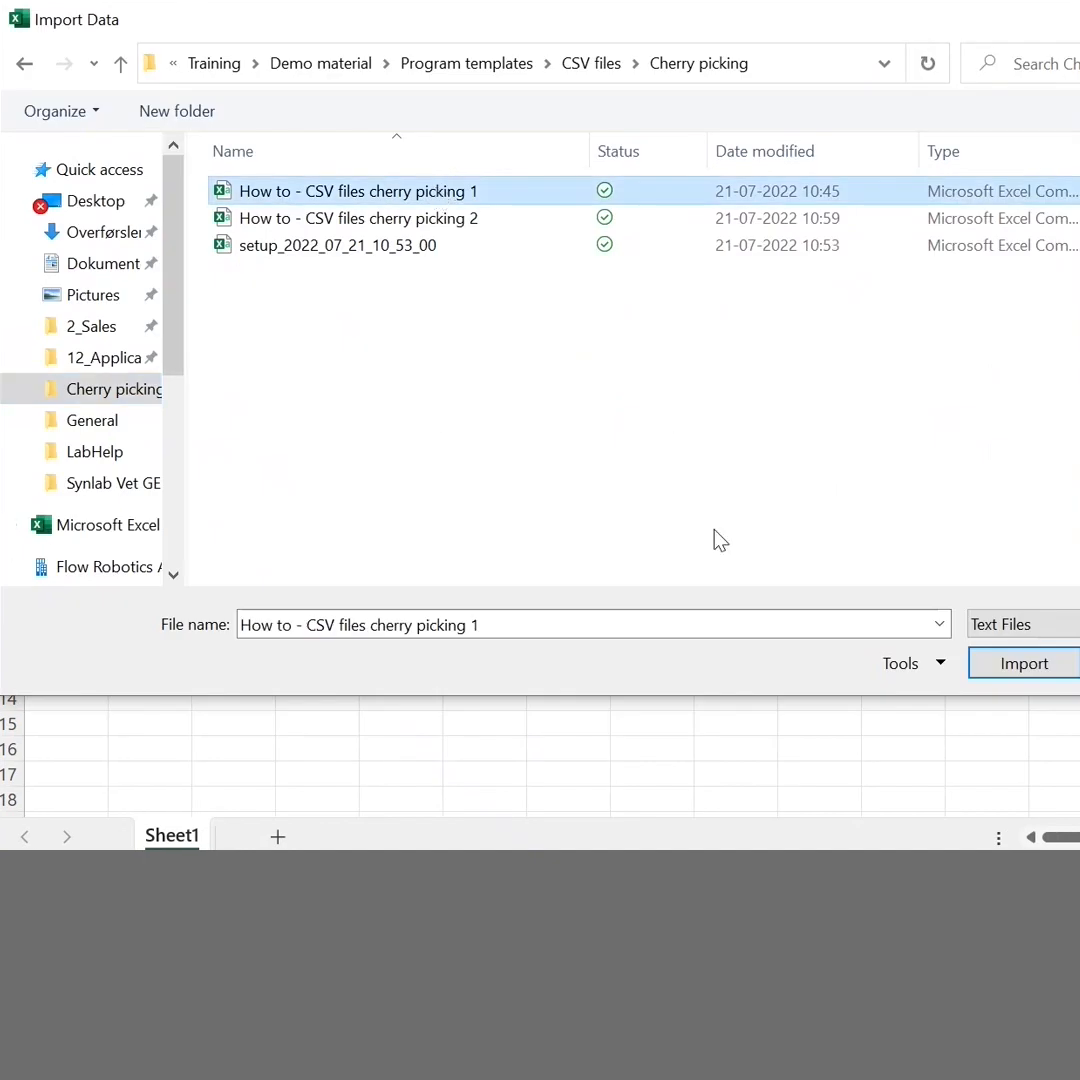
left_click(104, 426)
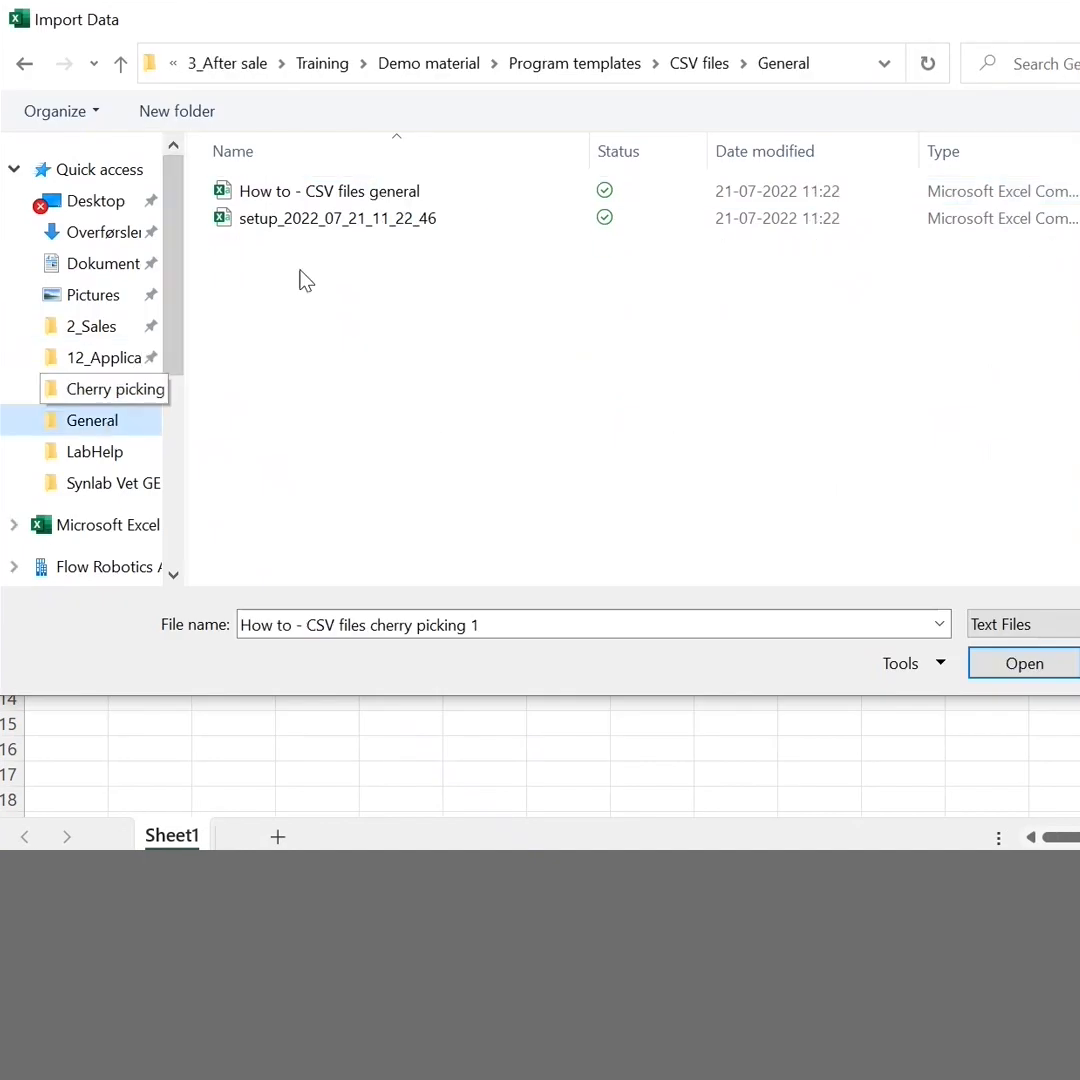
left_click(405, 200)
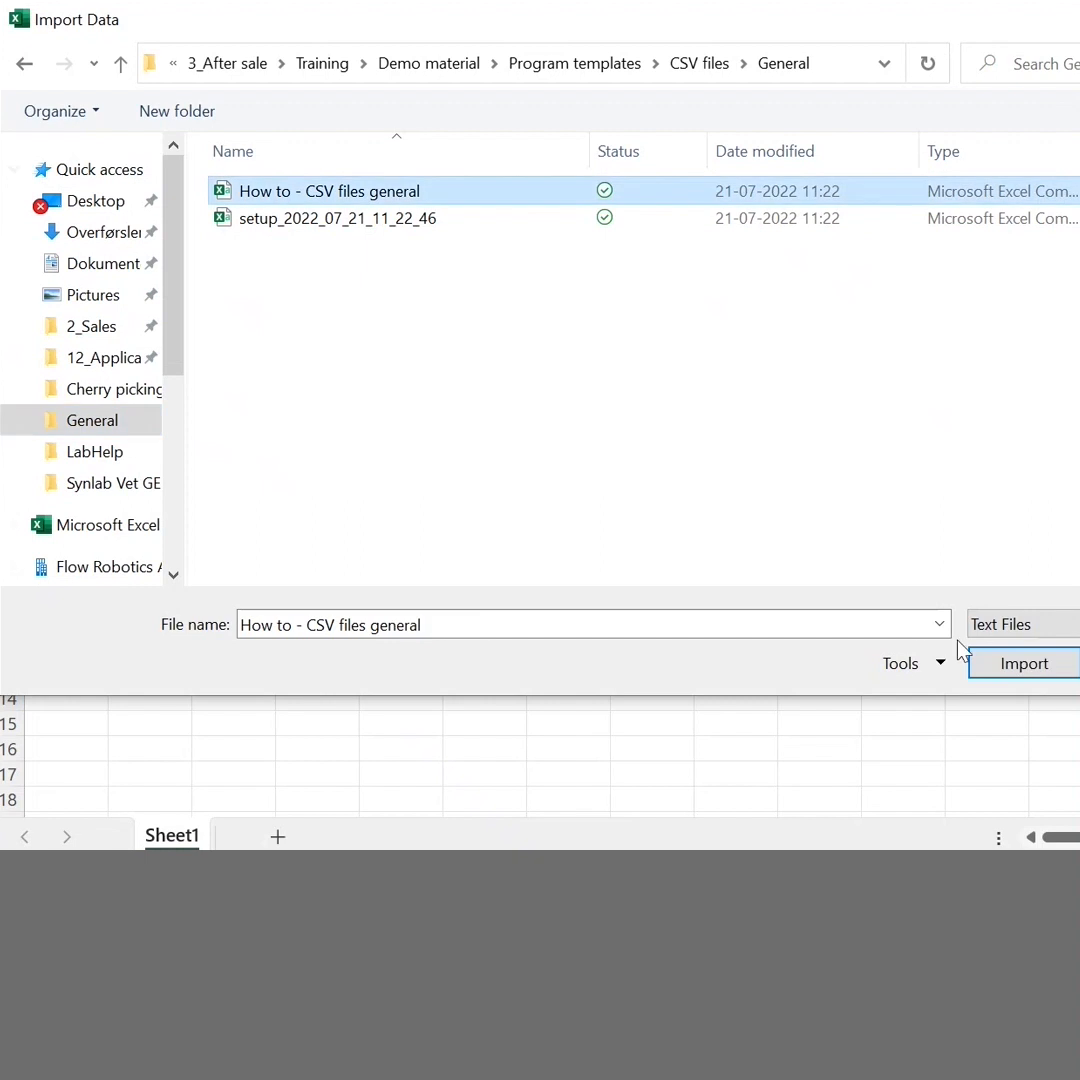
left_click(1031, 674)
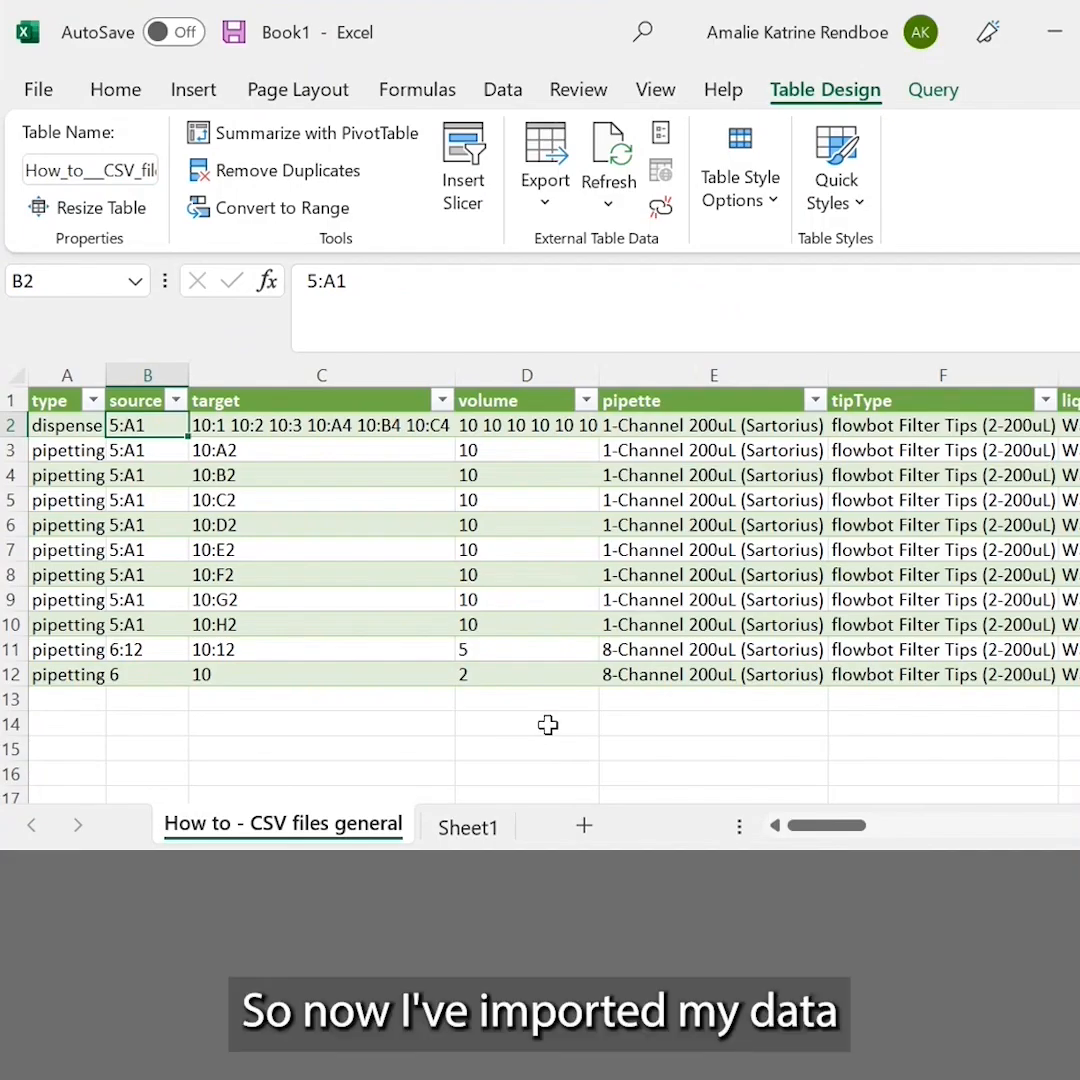
Examine the type, source, target and volume entries of the dispense move in row 2, and compare them with the pipetting move in row 3
left_click(75, 425)
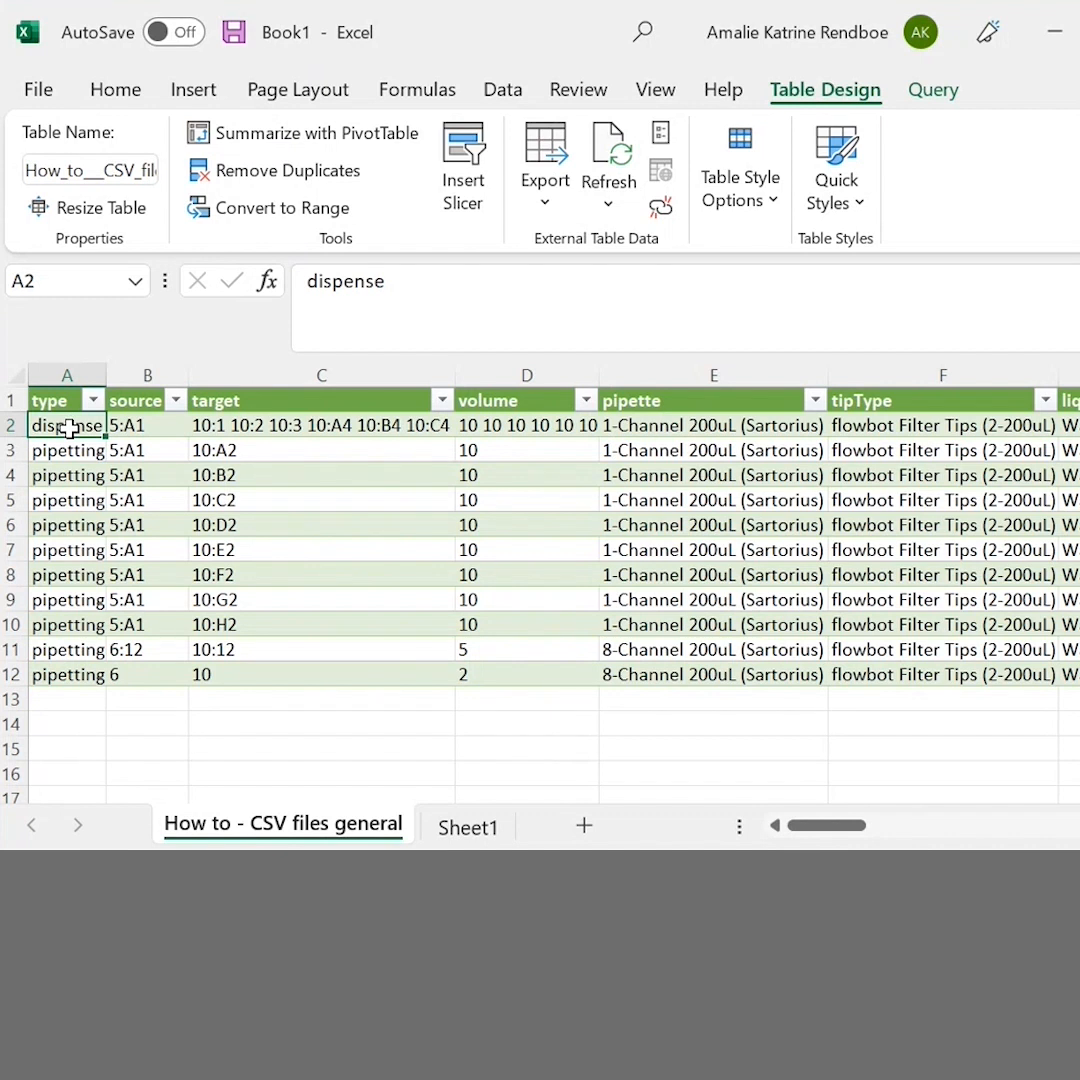
left_click(140, 425)
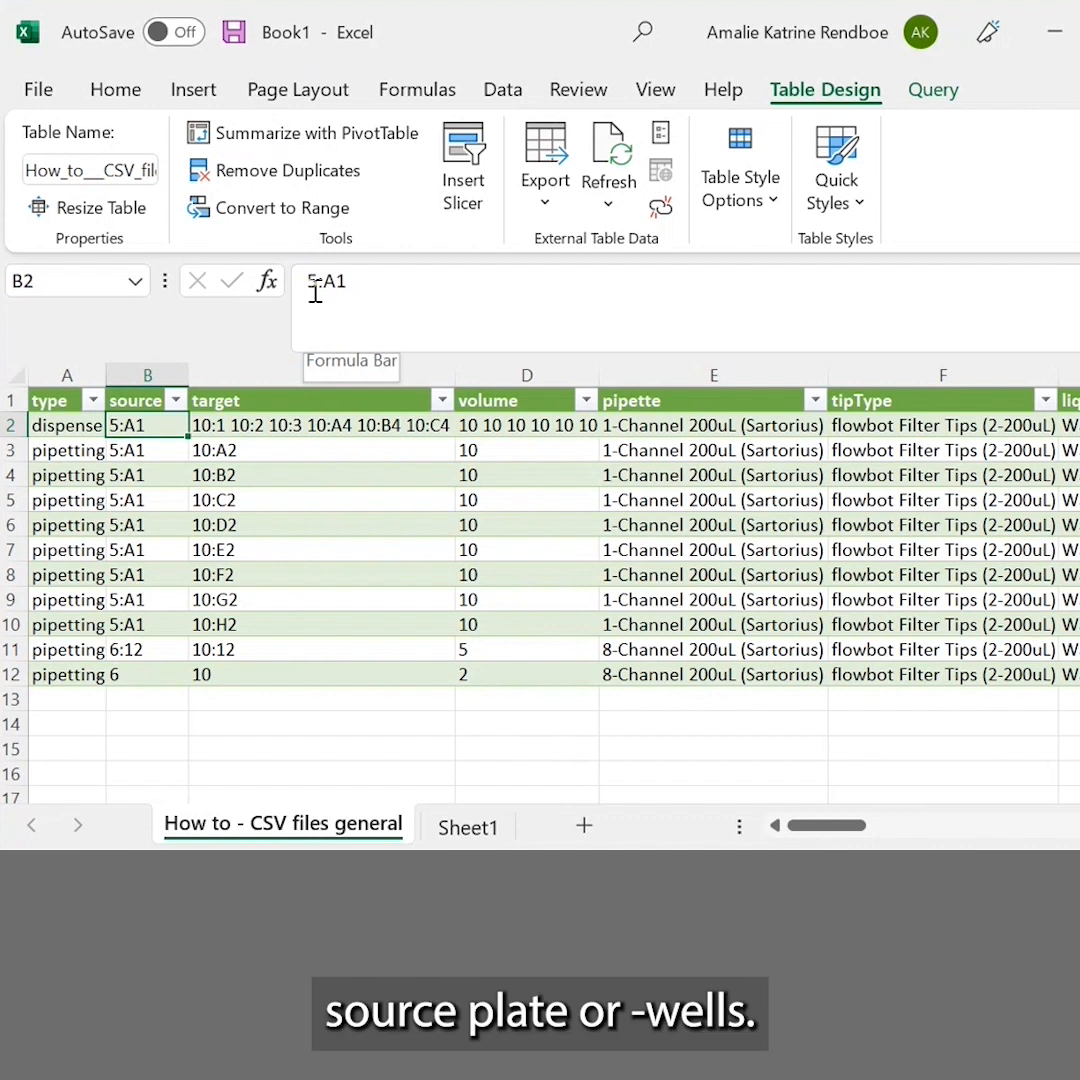
left_click_drag(319, 285, 307, 283)
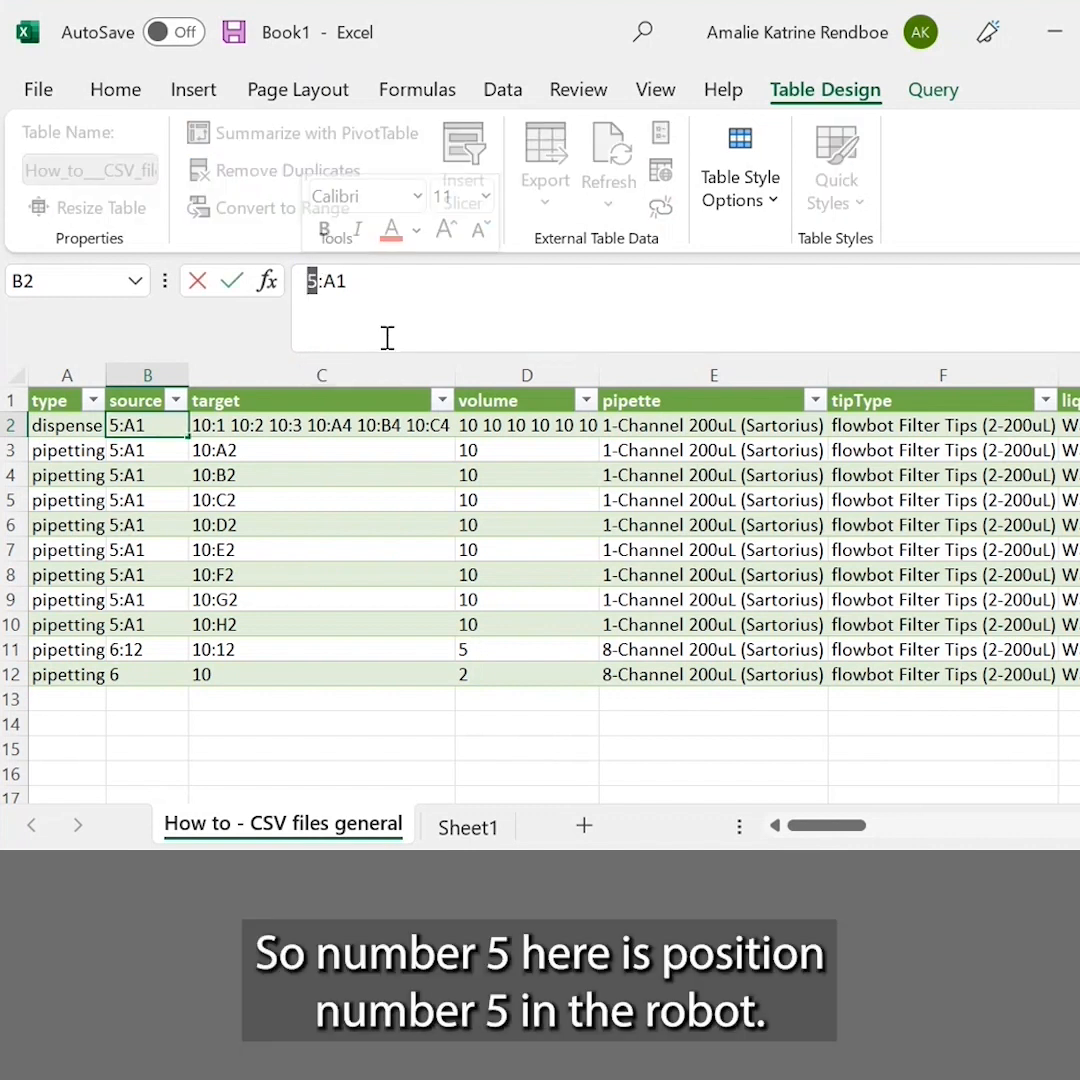
left_click_drag(348, 284, 331, 288)
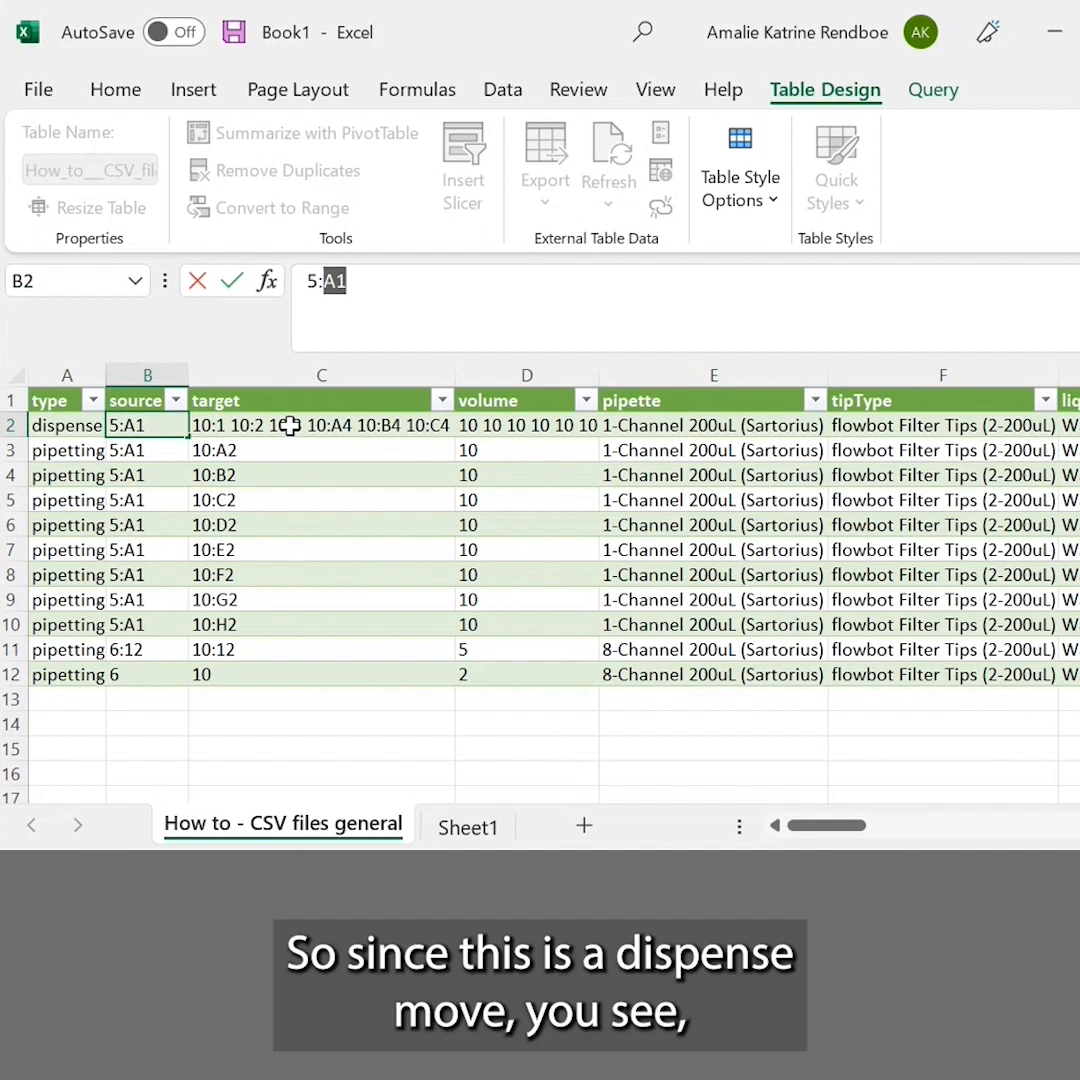
left_click(289, 425)
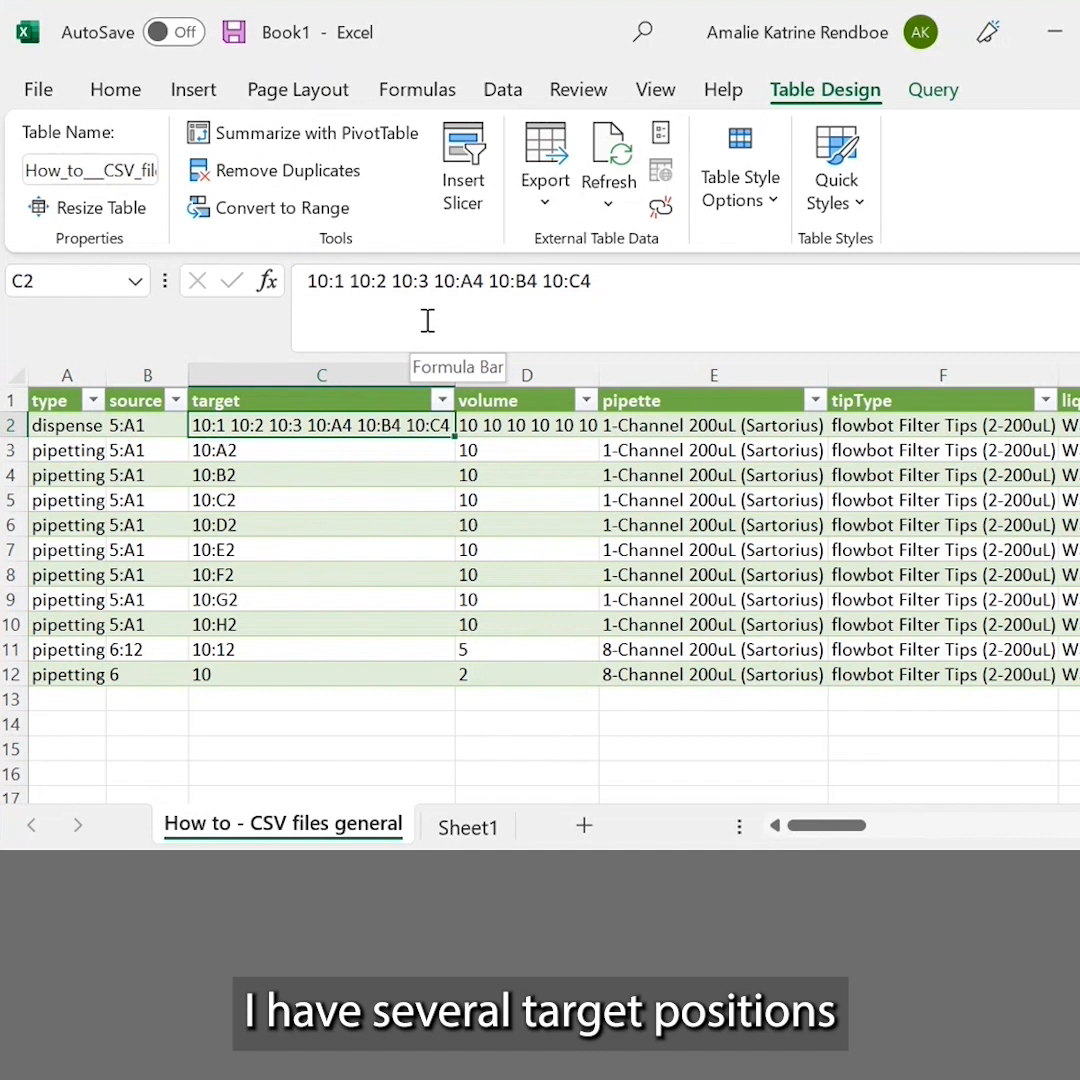
left_click(513, 425)
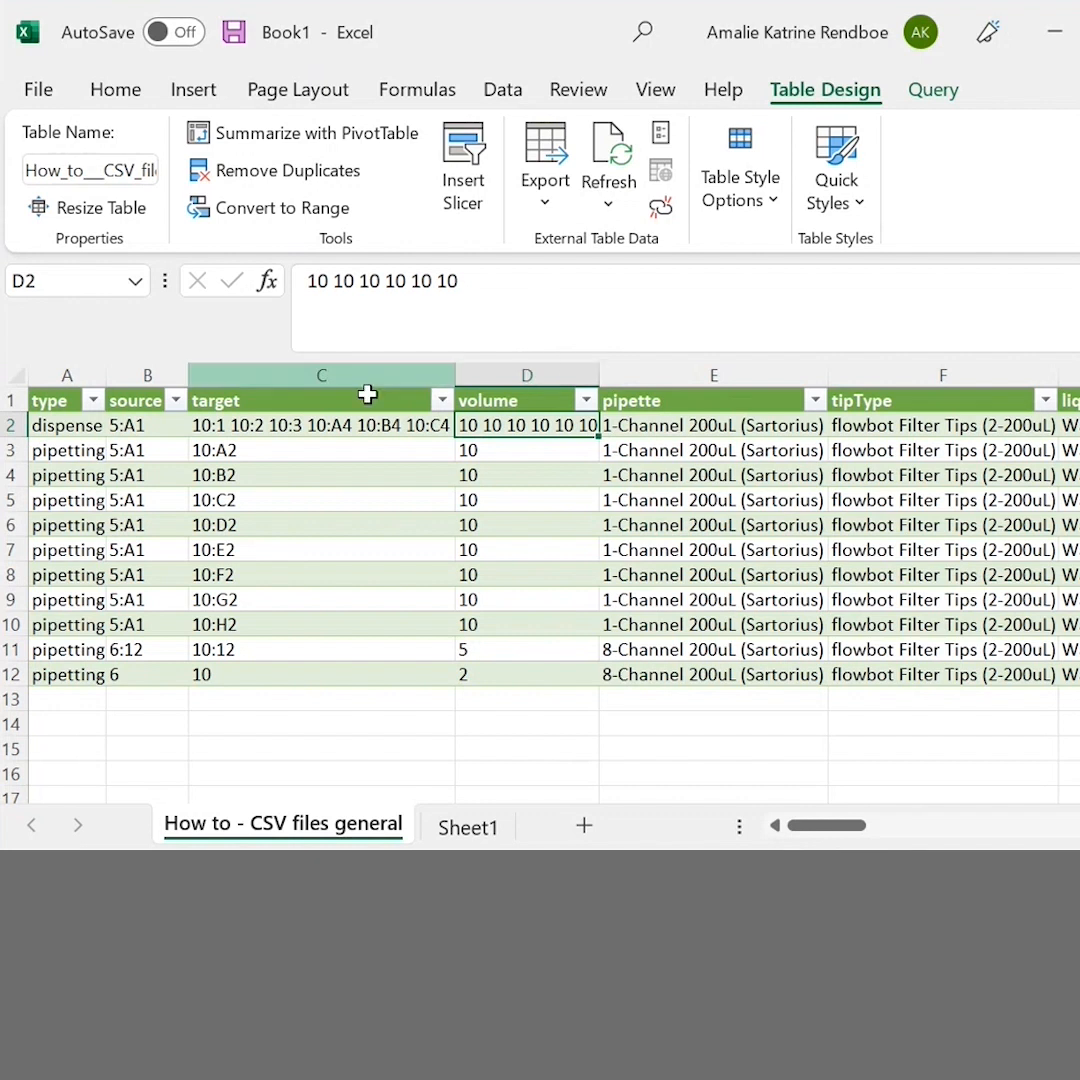
left_click(82, 450)
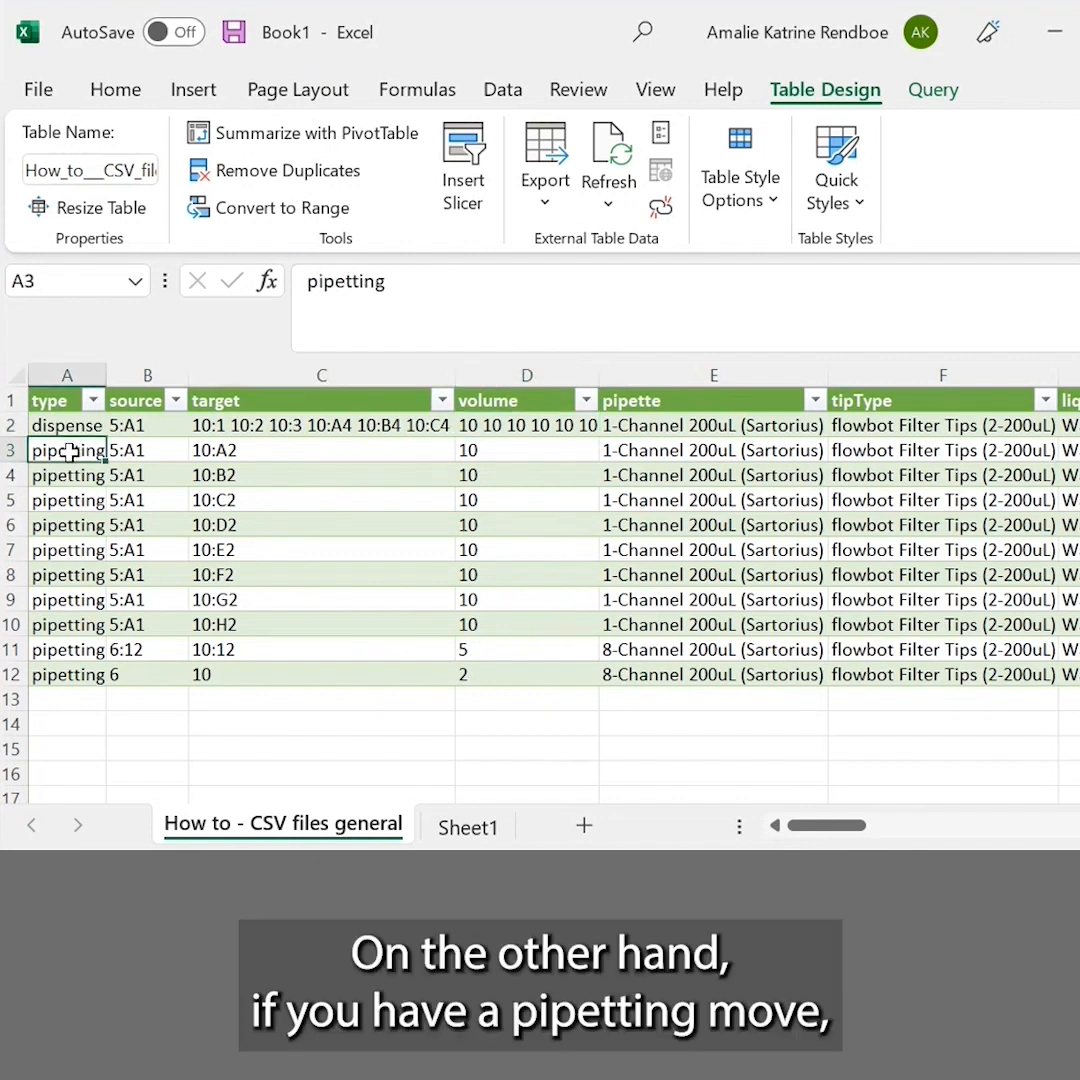
left_click(240, 452)
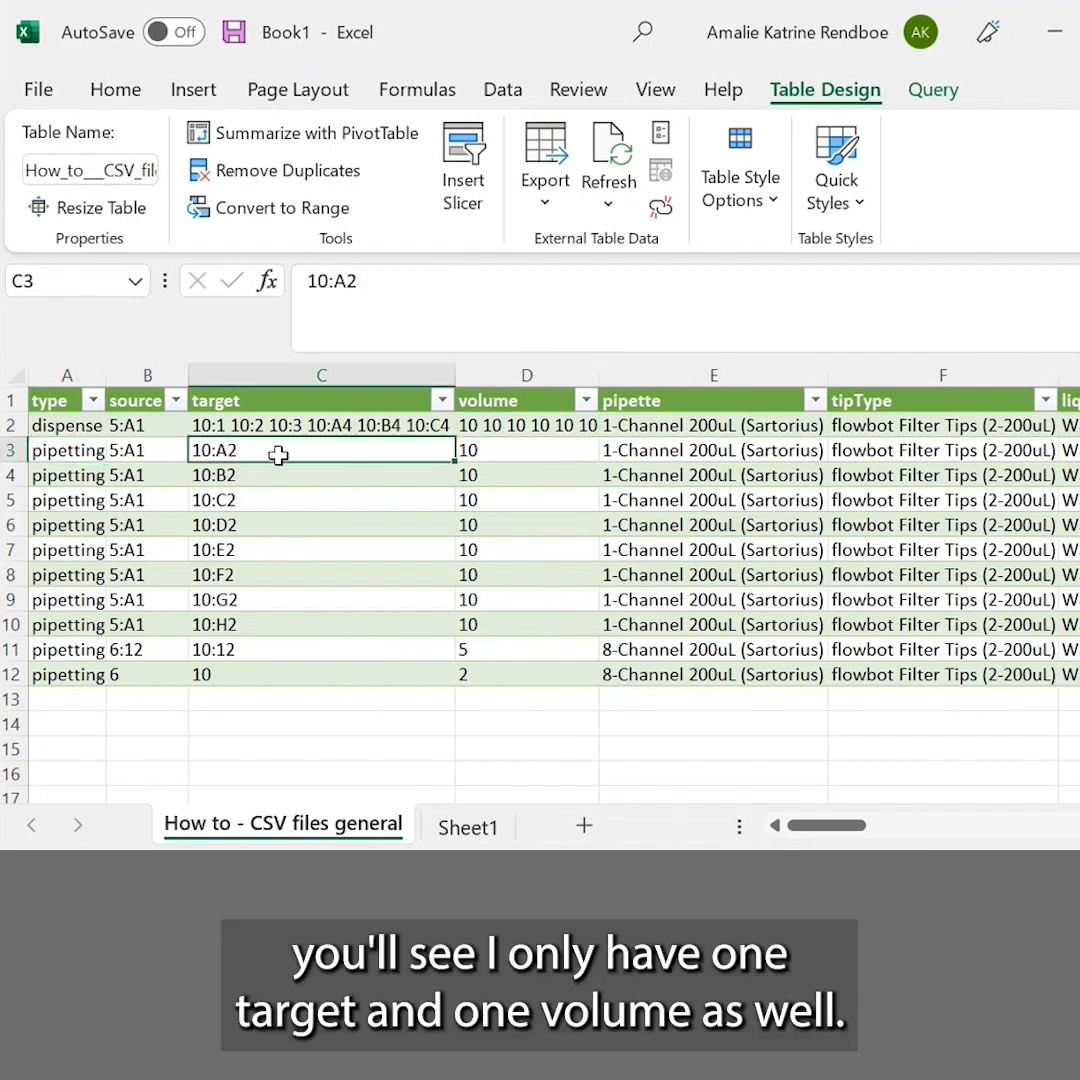
left_click(493, 452)
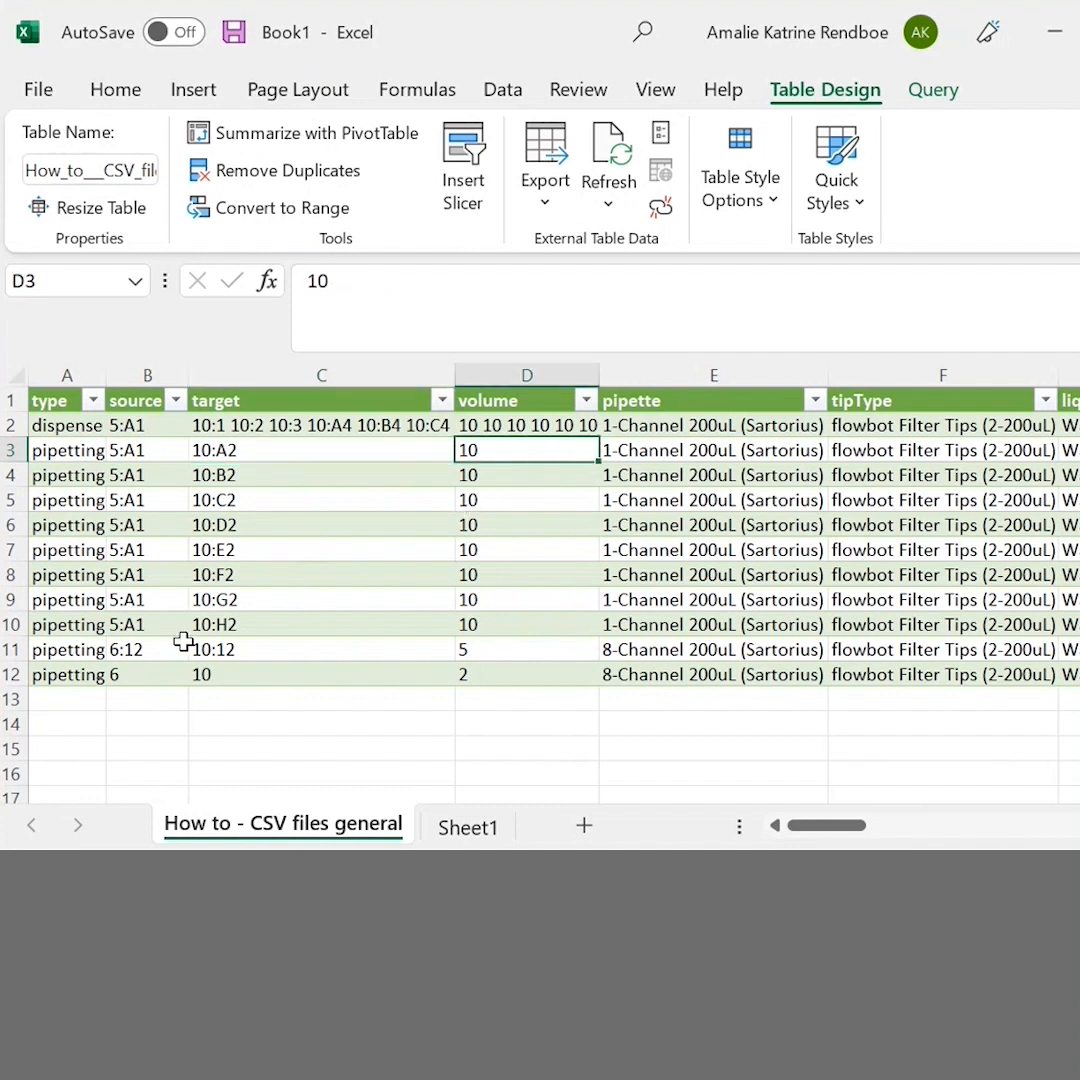
Examine the source, target and volume entries of the two 8-channel pipetting moves in rows 11 and 12
left_click(646, 651)
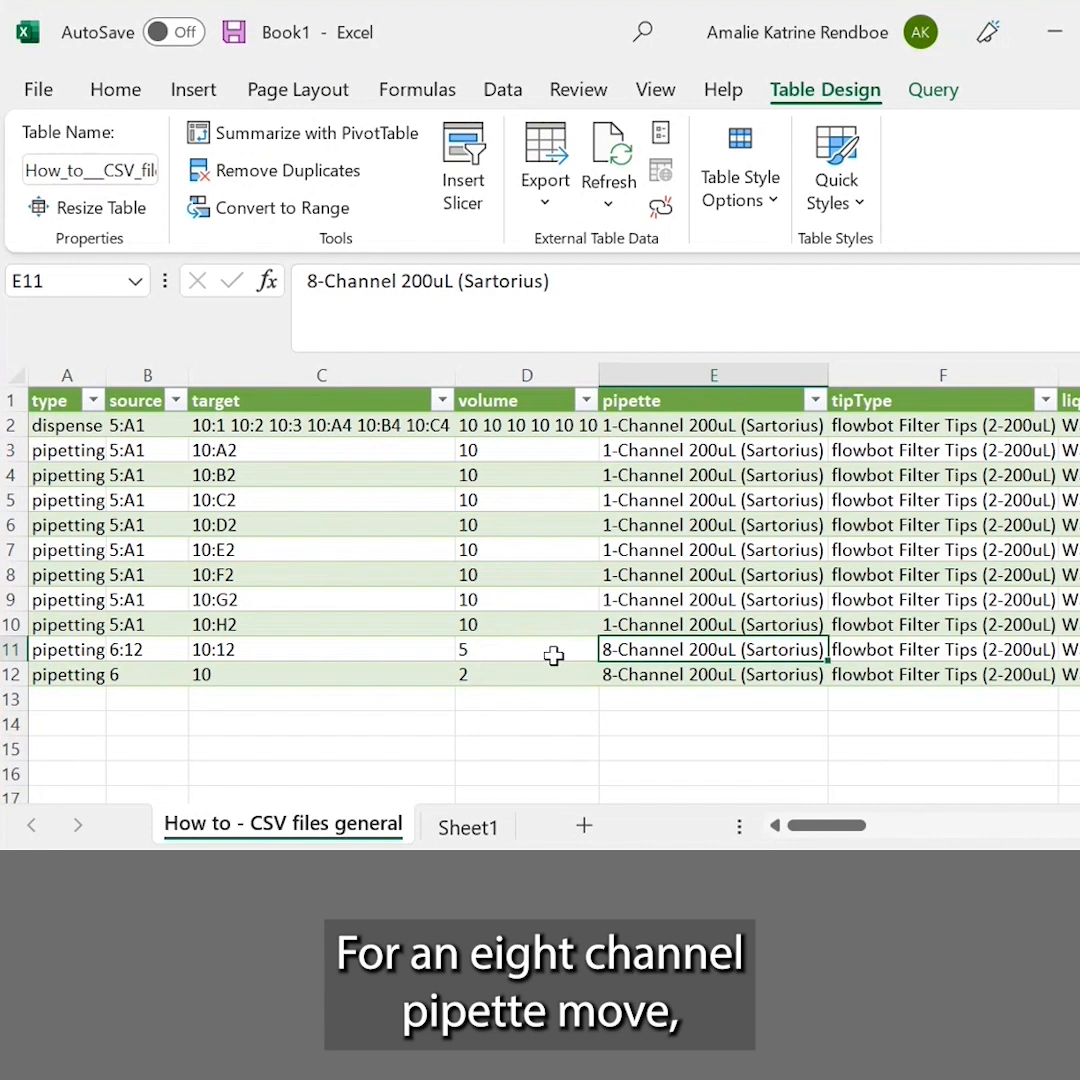
left_click(148, 656)
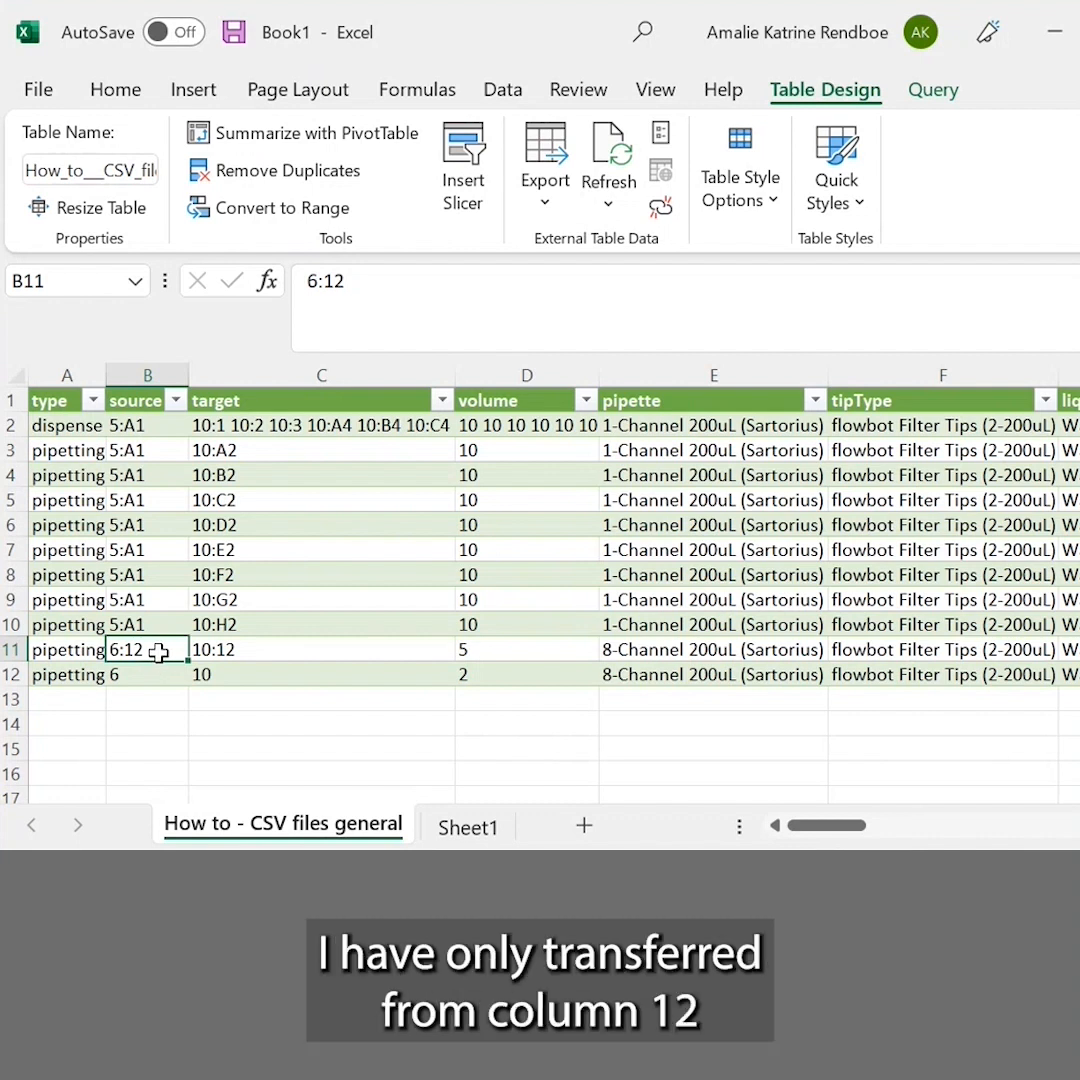
left_click(232, 652)
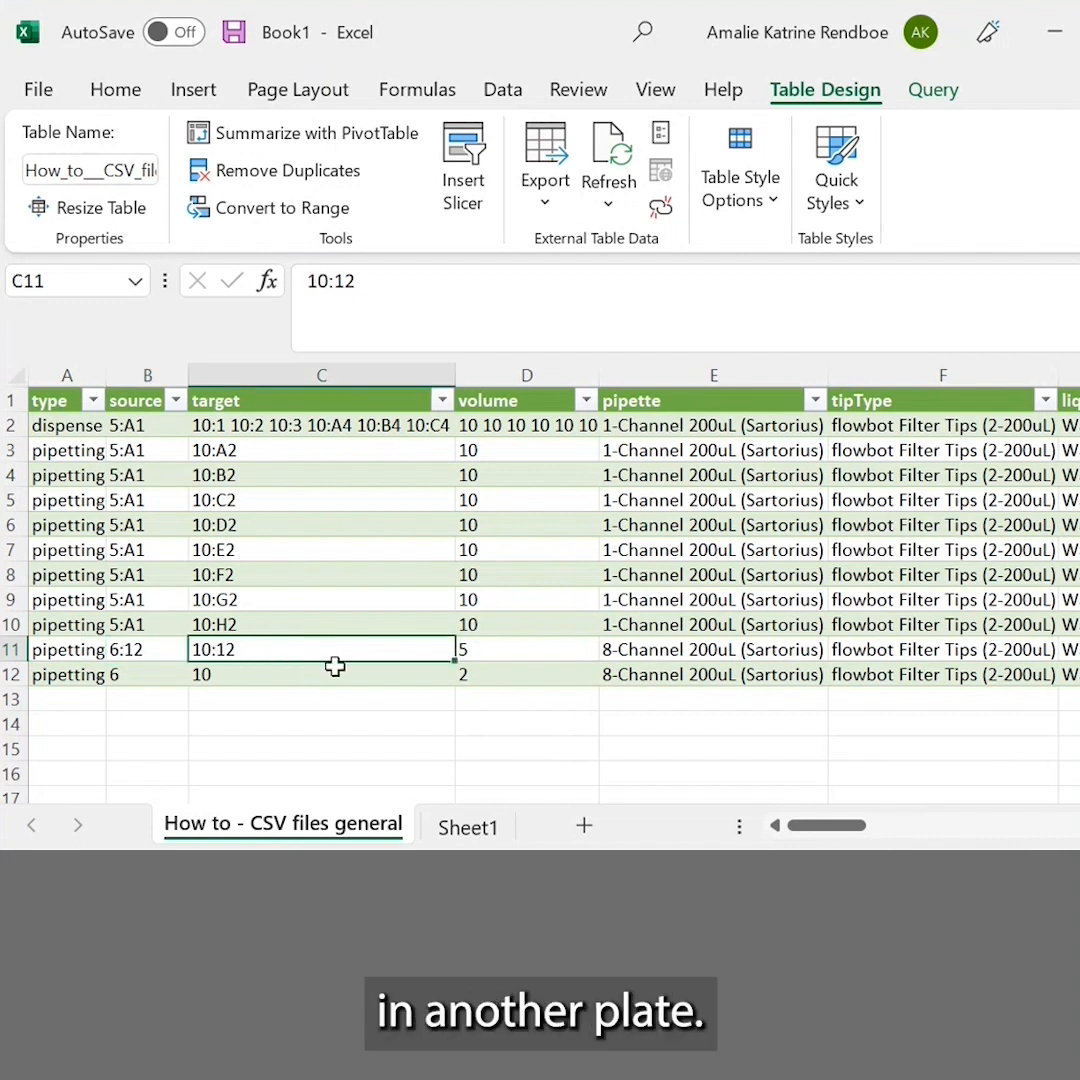
left_click(133, 678)
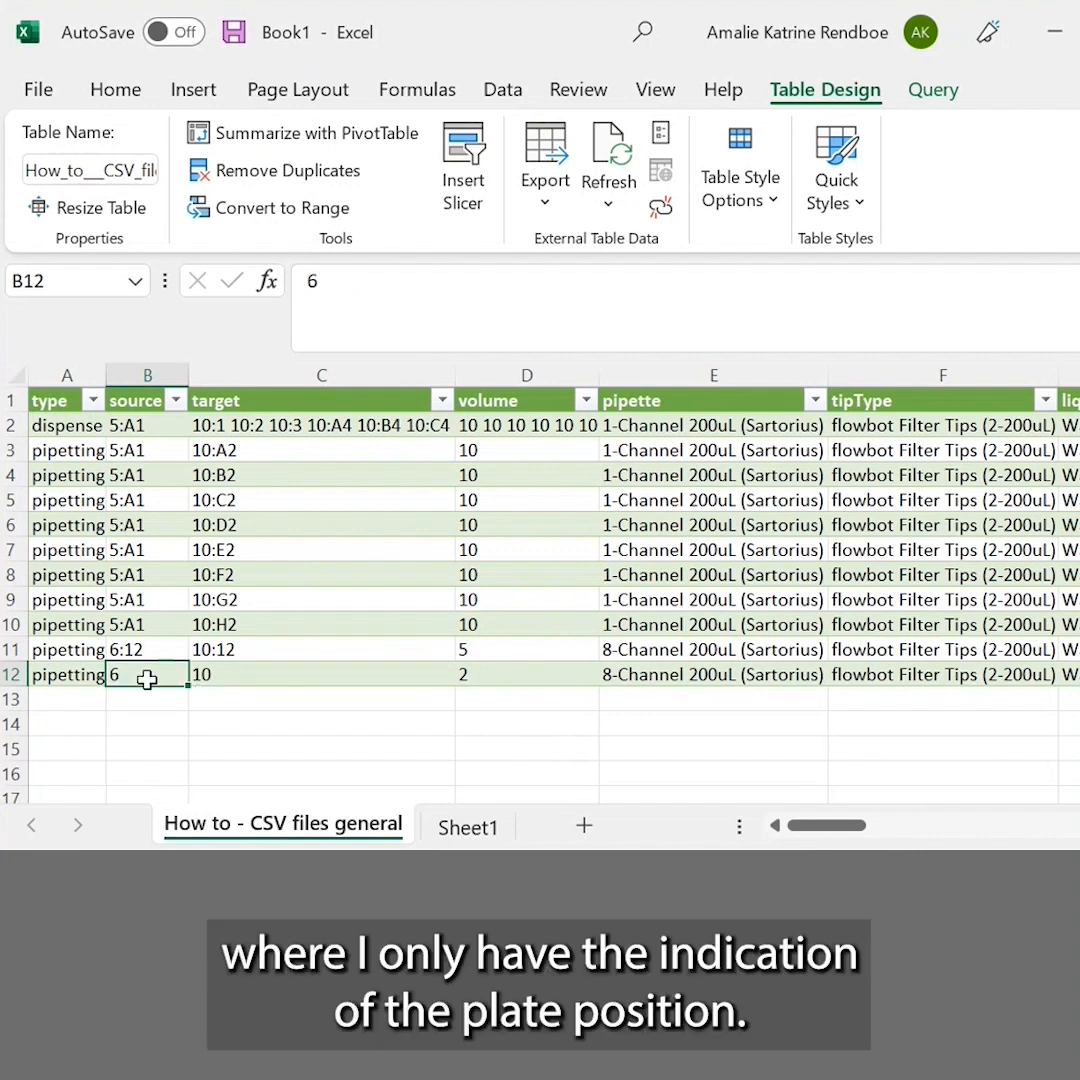
left_click(212, 676)
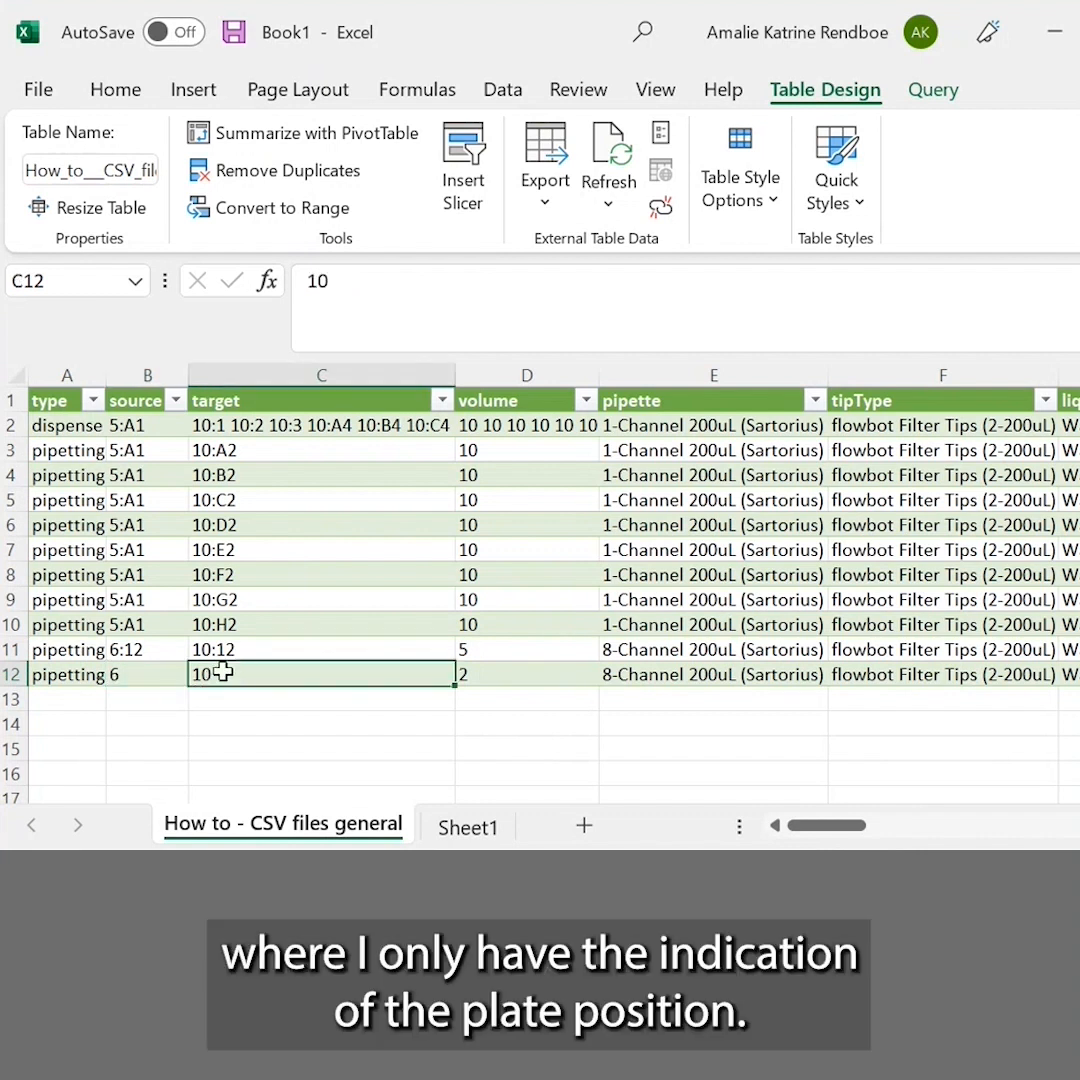
left_click(160, 676)
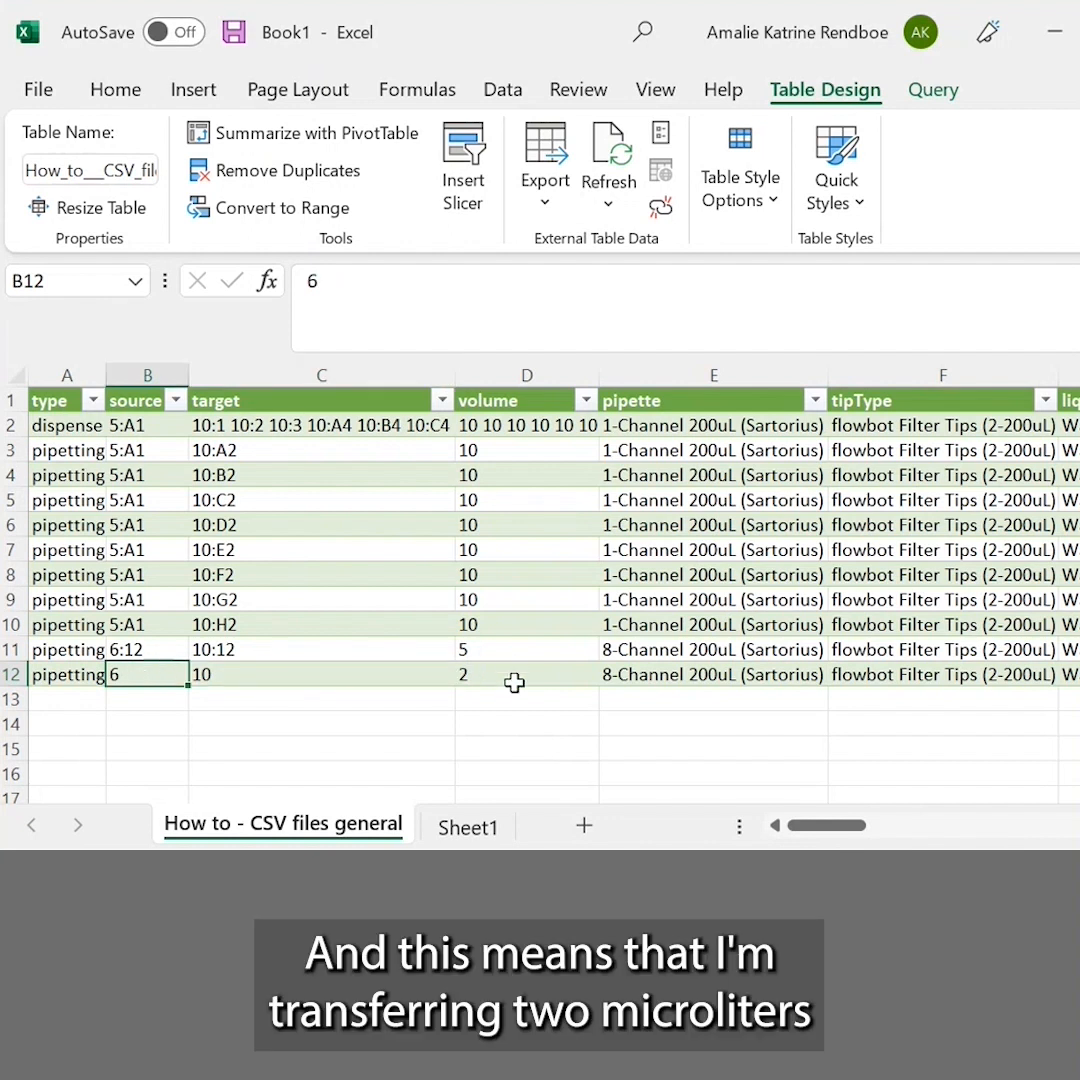
key("ctrl+a")
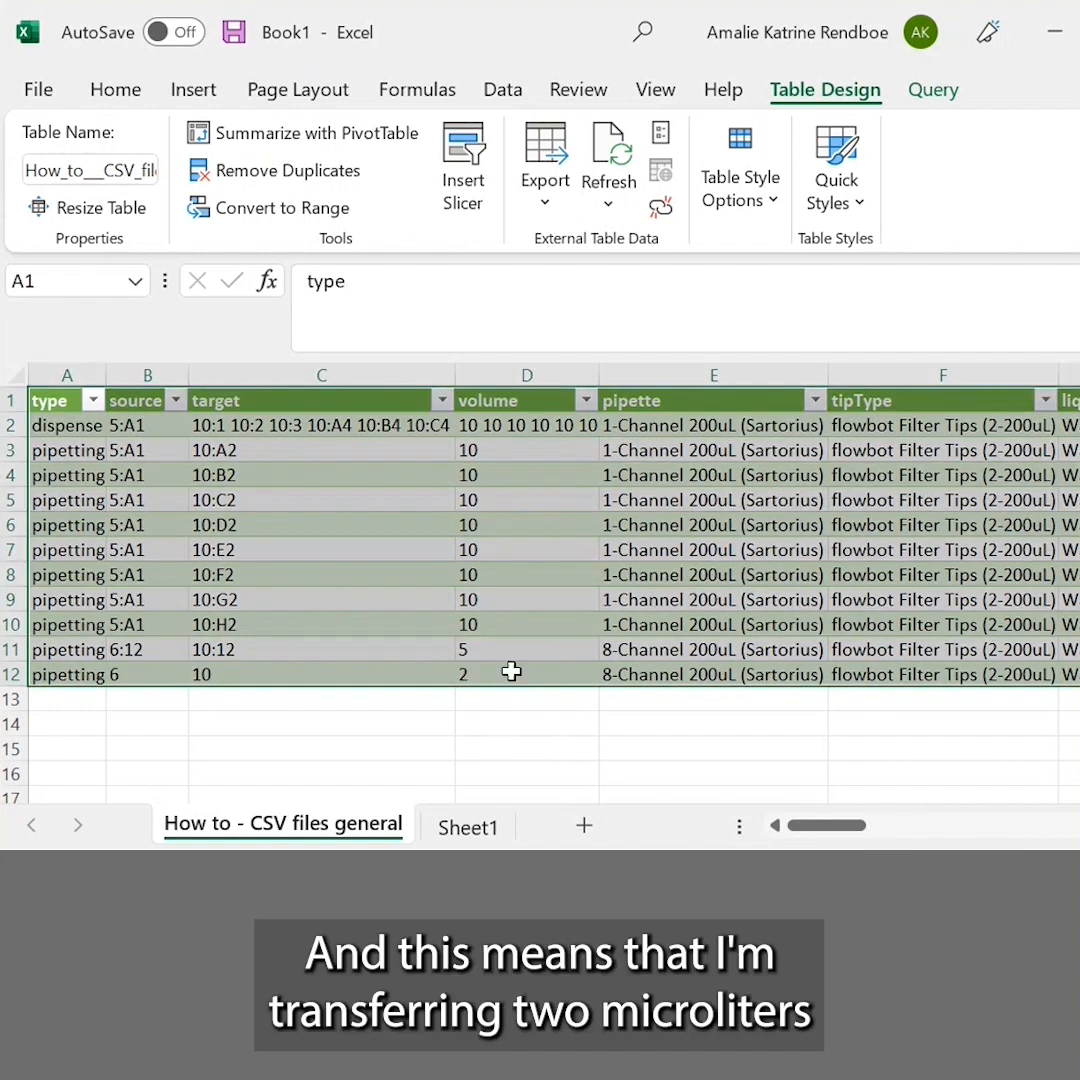
left_click(511, 672)
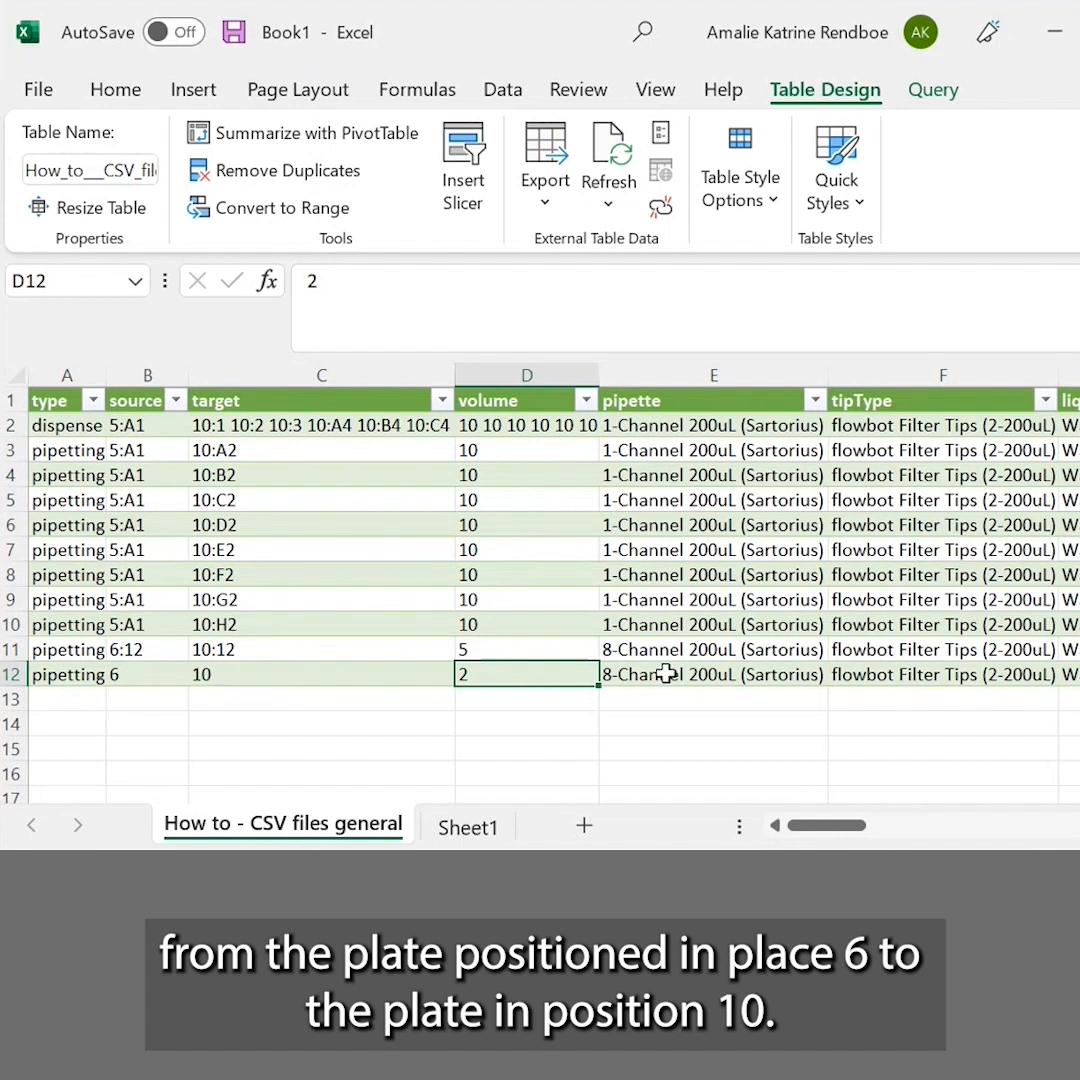
Review the pipette, tipType, liquidClass and sameTips settings of the pipetting moves in the imported table
left_click(715, 550)
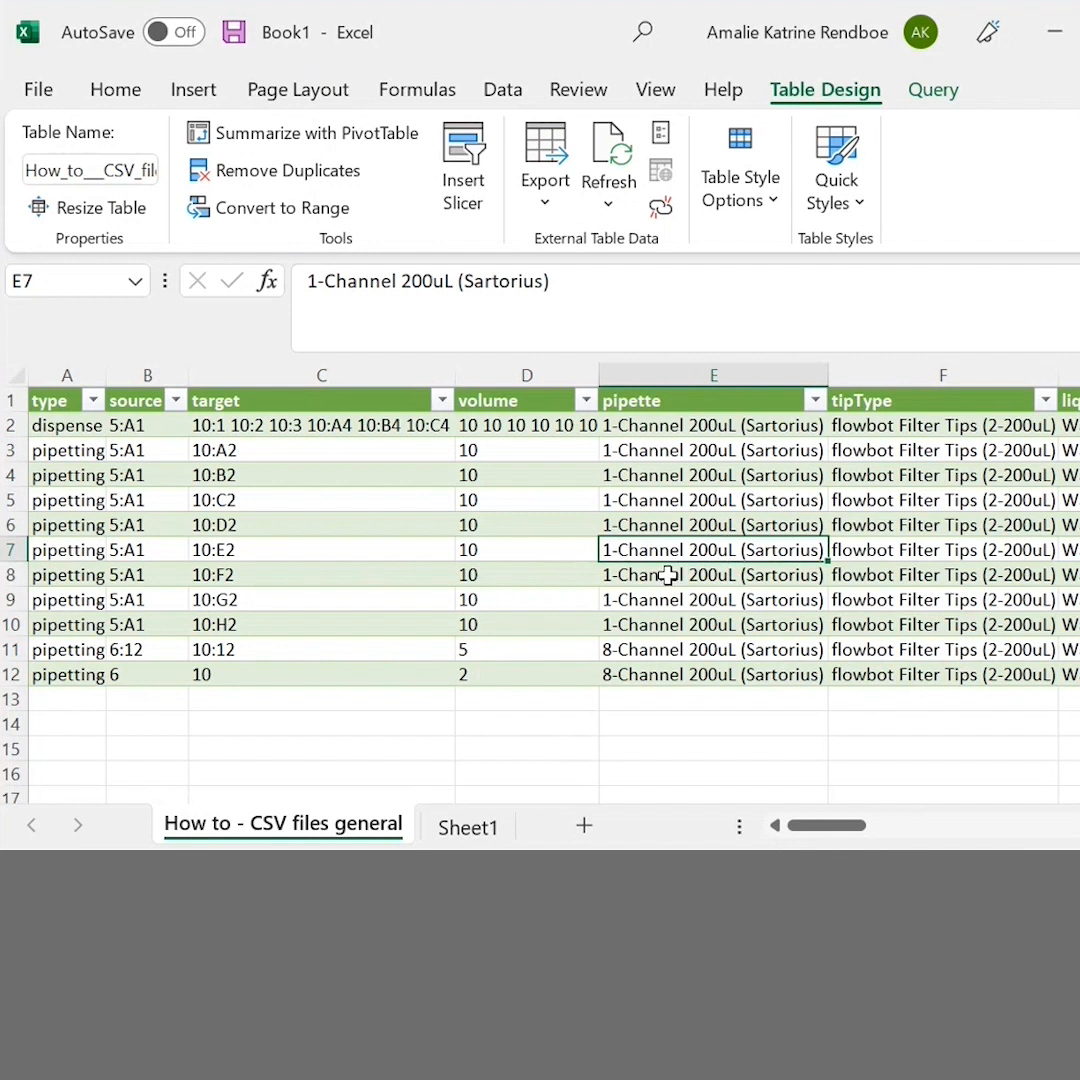
key("Right")
key("Right")
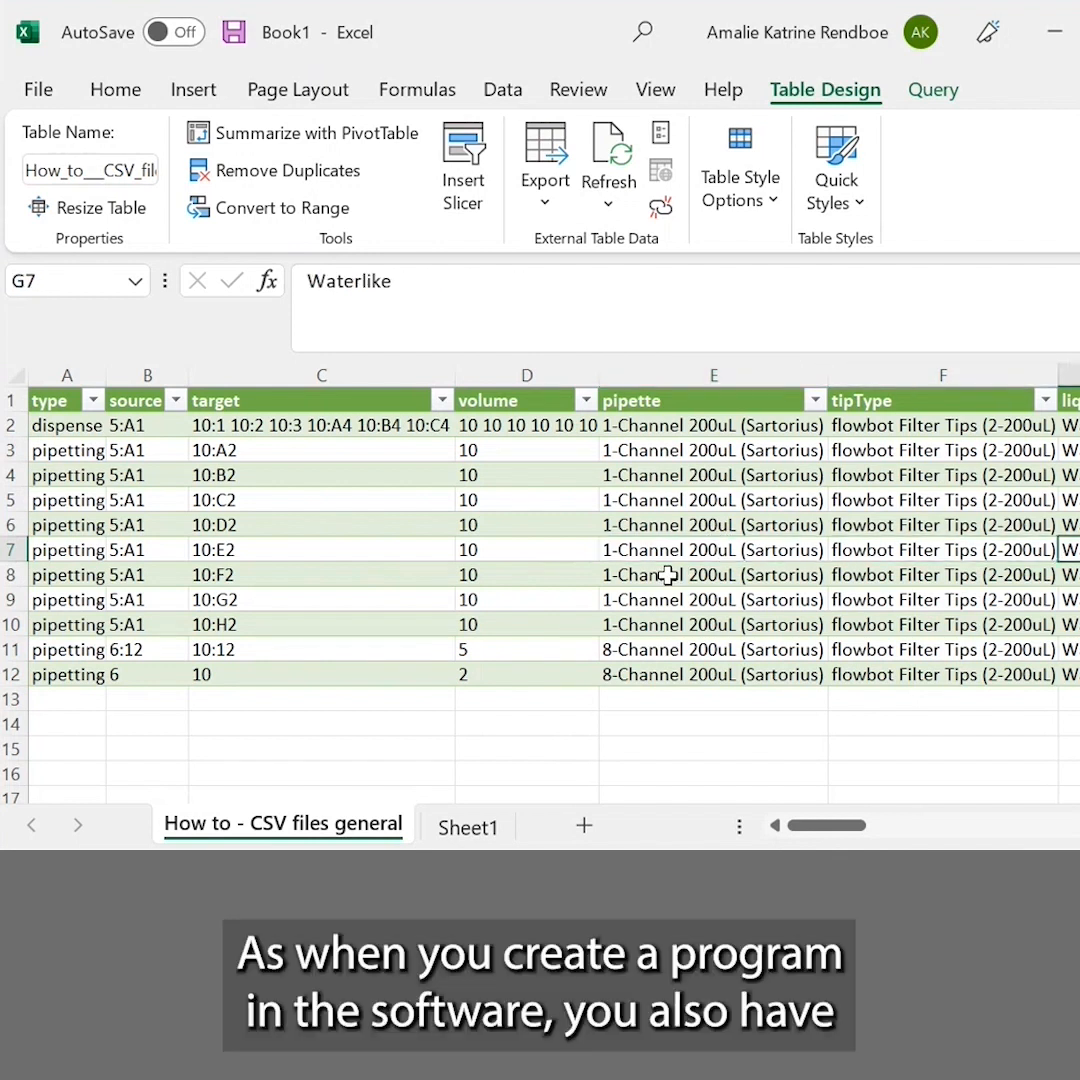
key("Down")
key("Down")
key("Down")
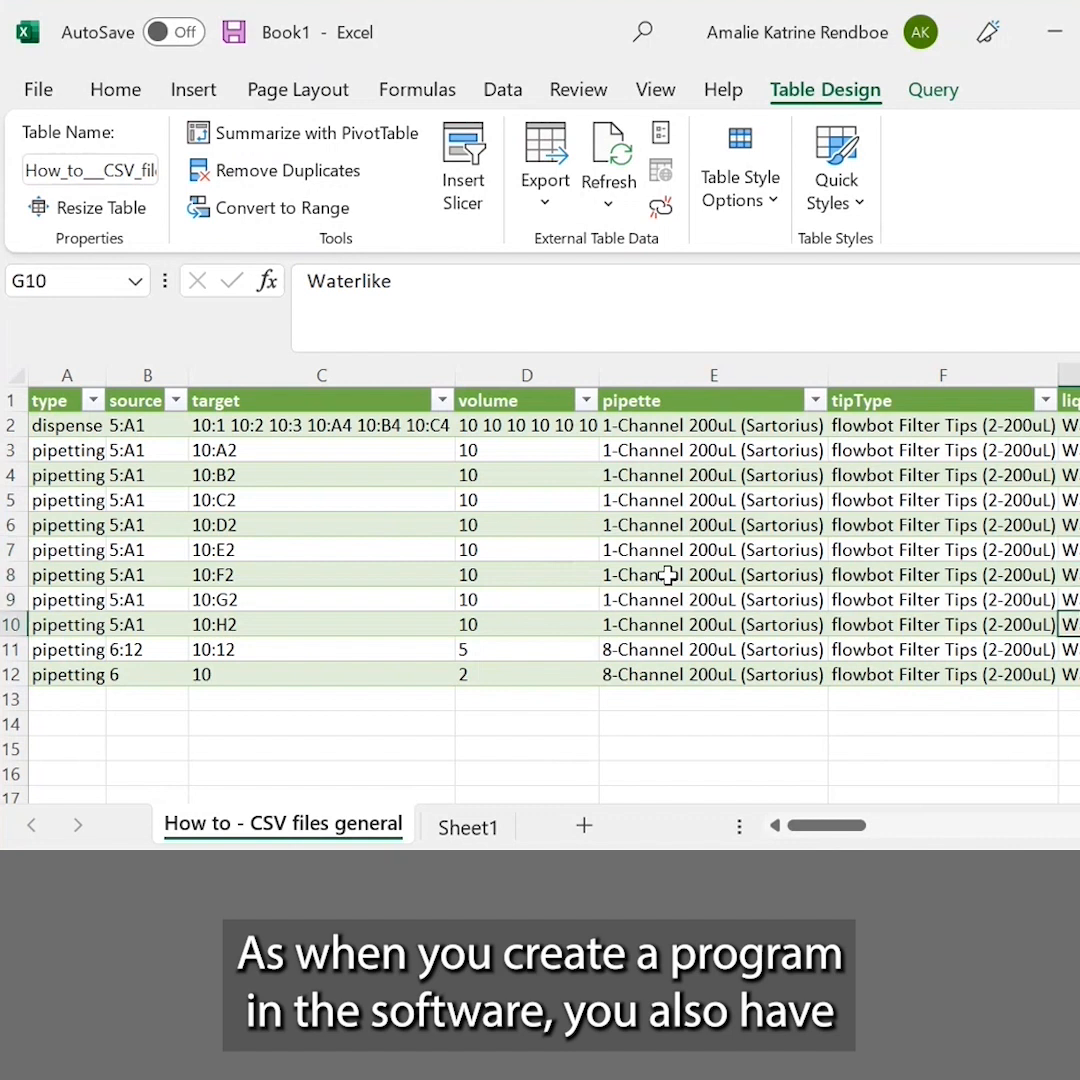
left_click(668, 575)
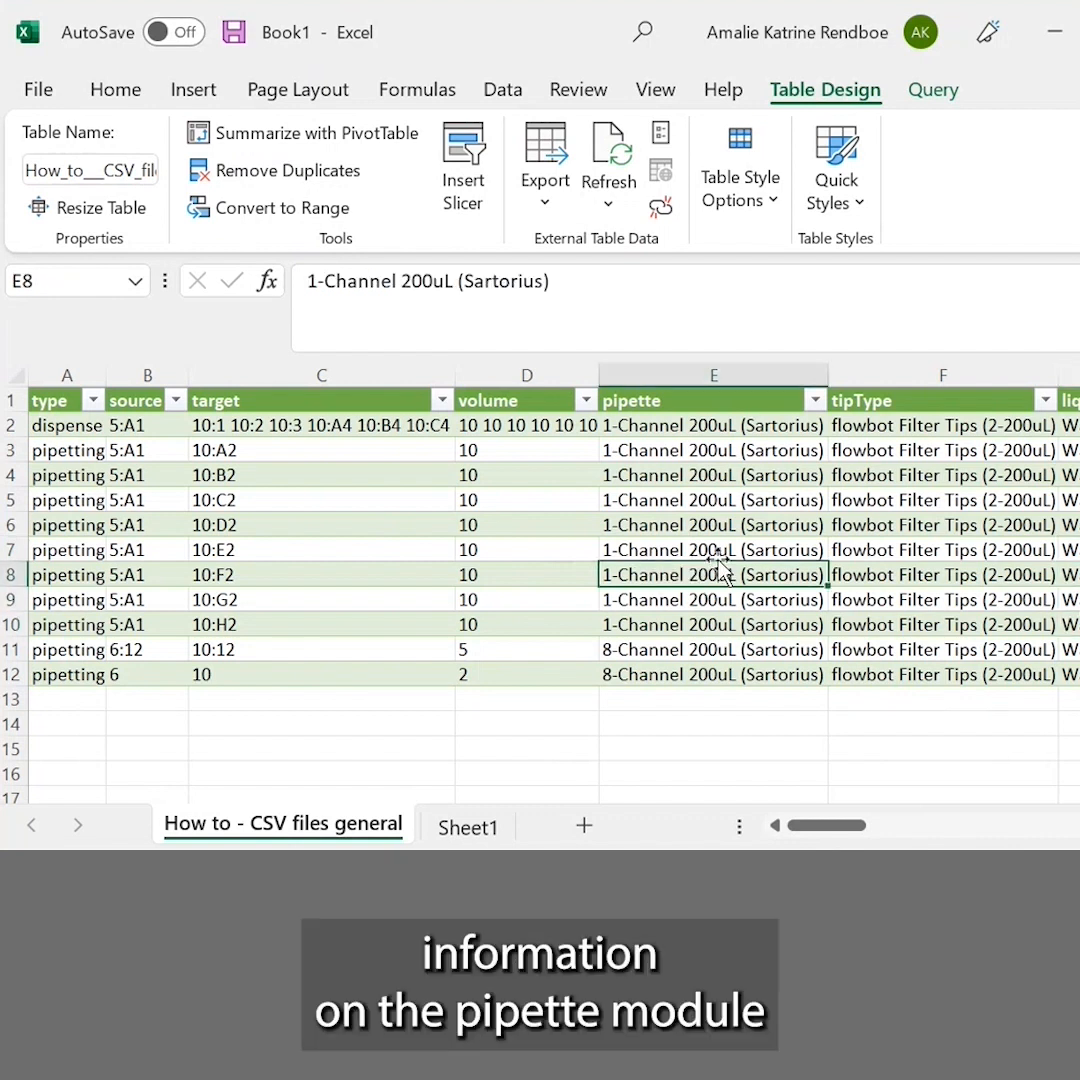
left_click(951, 580)
key("Right")
key("Right")
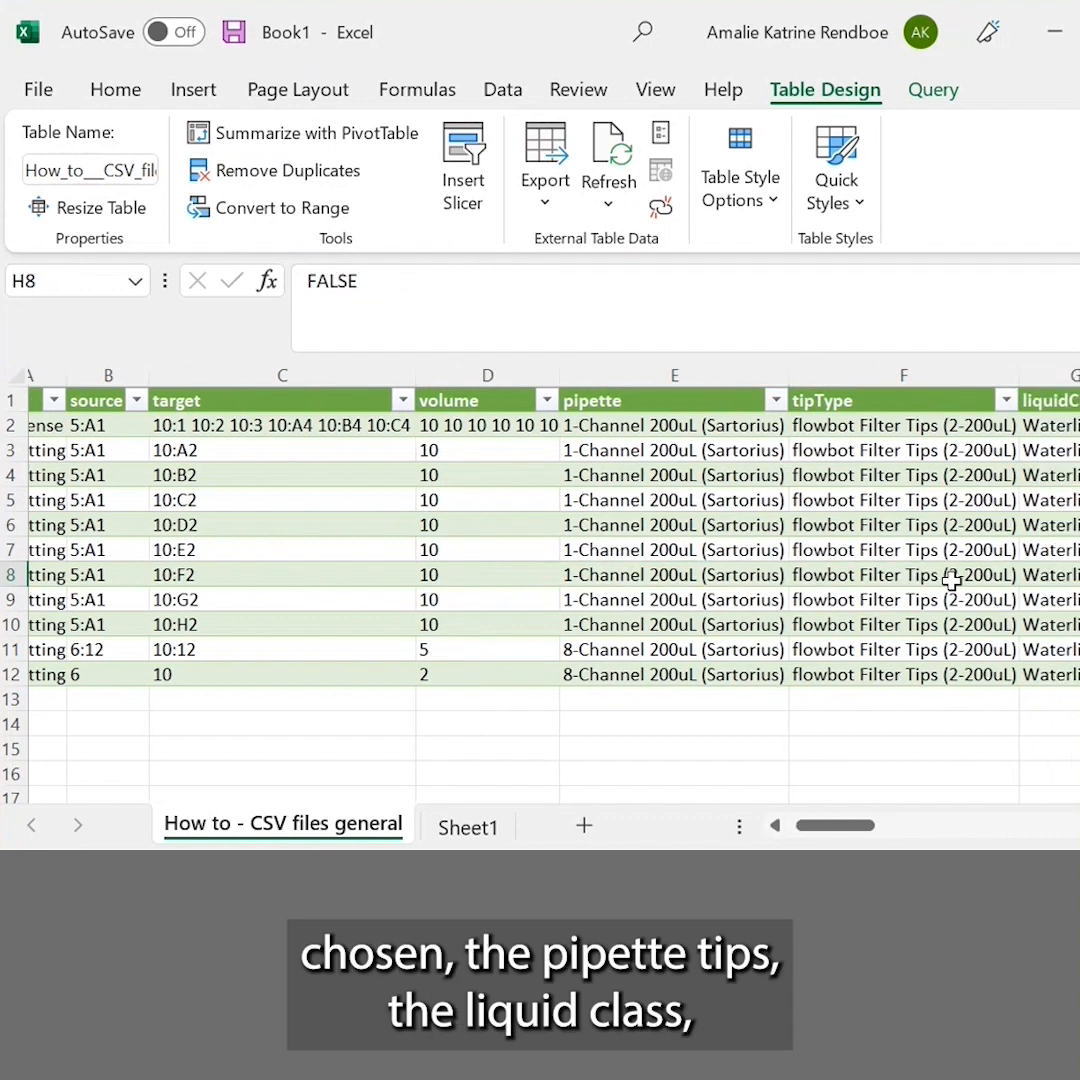
key("Left")
key("Right")
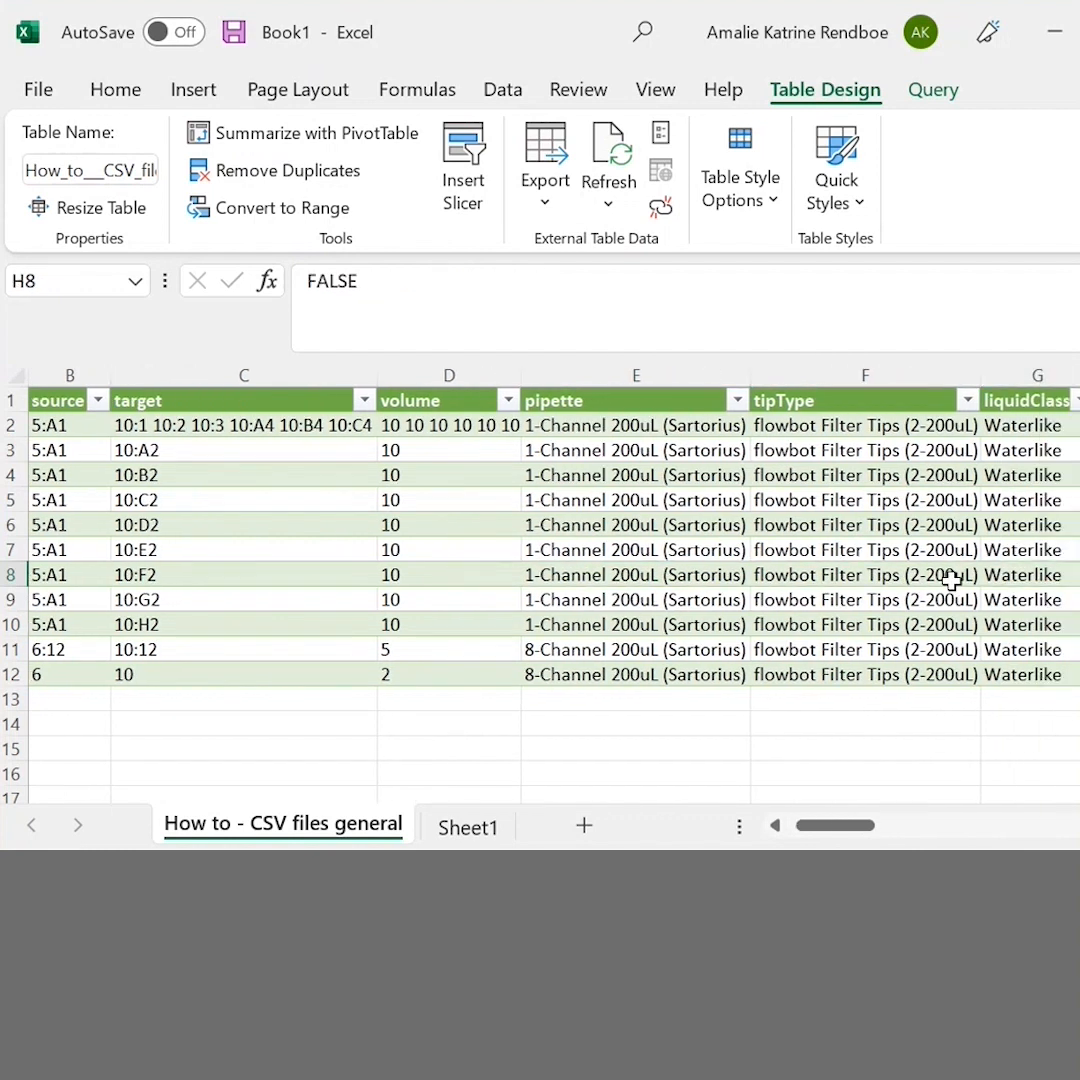
Review the reuseTips, bottomTouch, liquidLevelDetection and prewetEnabled settings of the pipetting moves
key("Right")
key("Right")
key("Right")
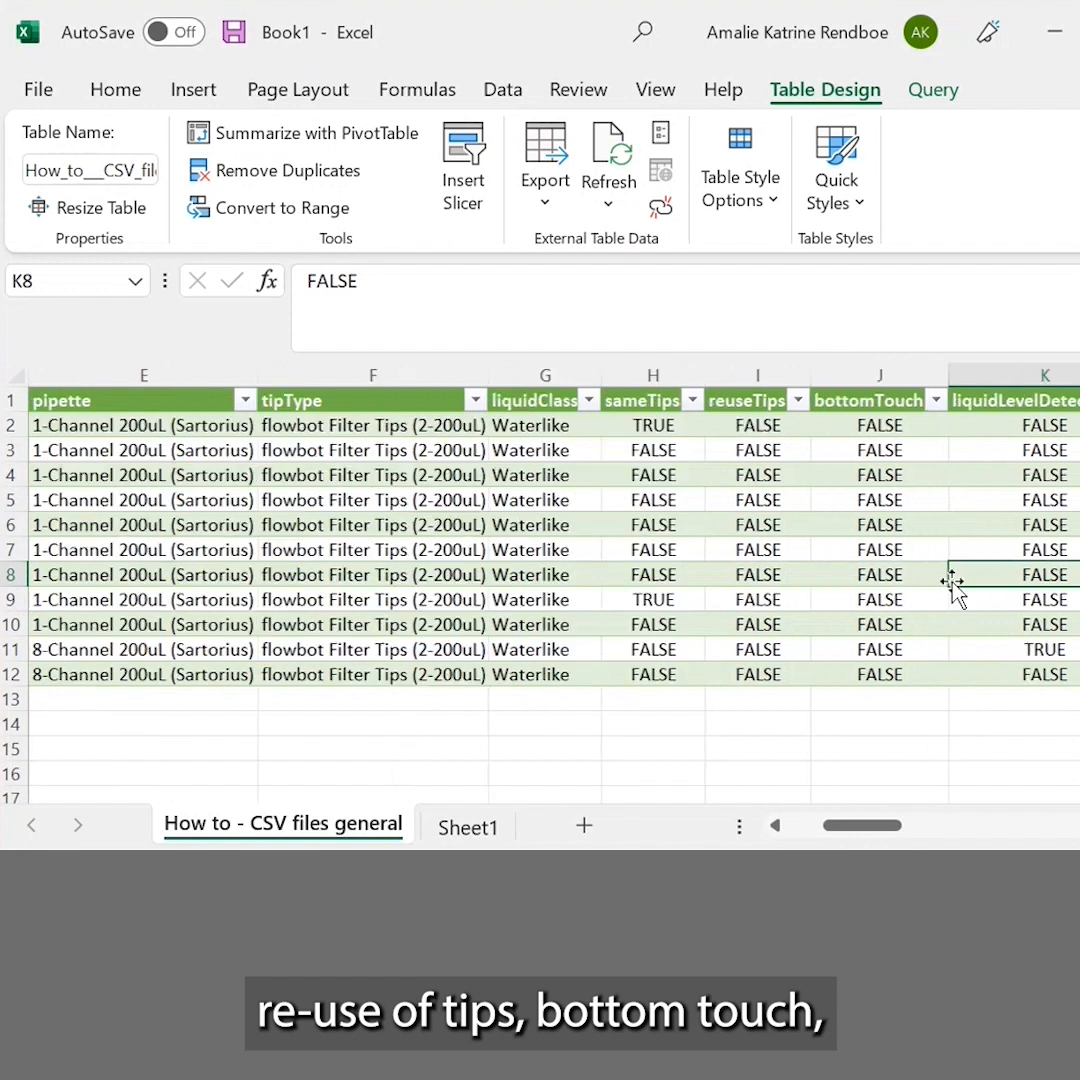
key("Right")
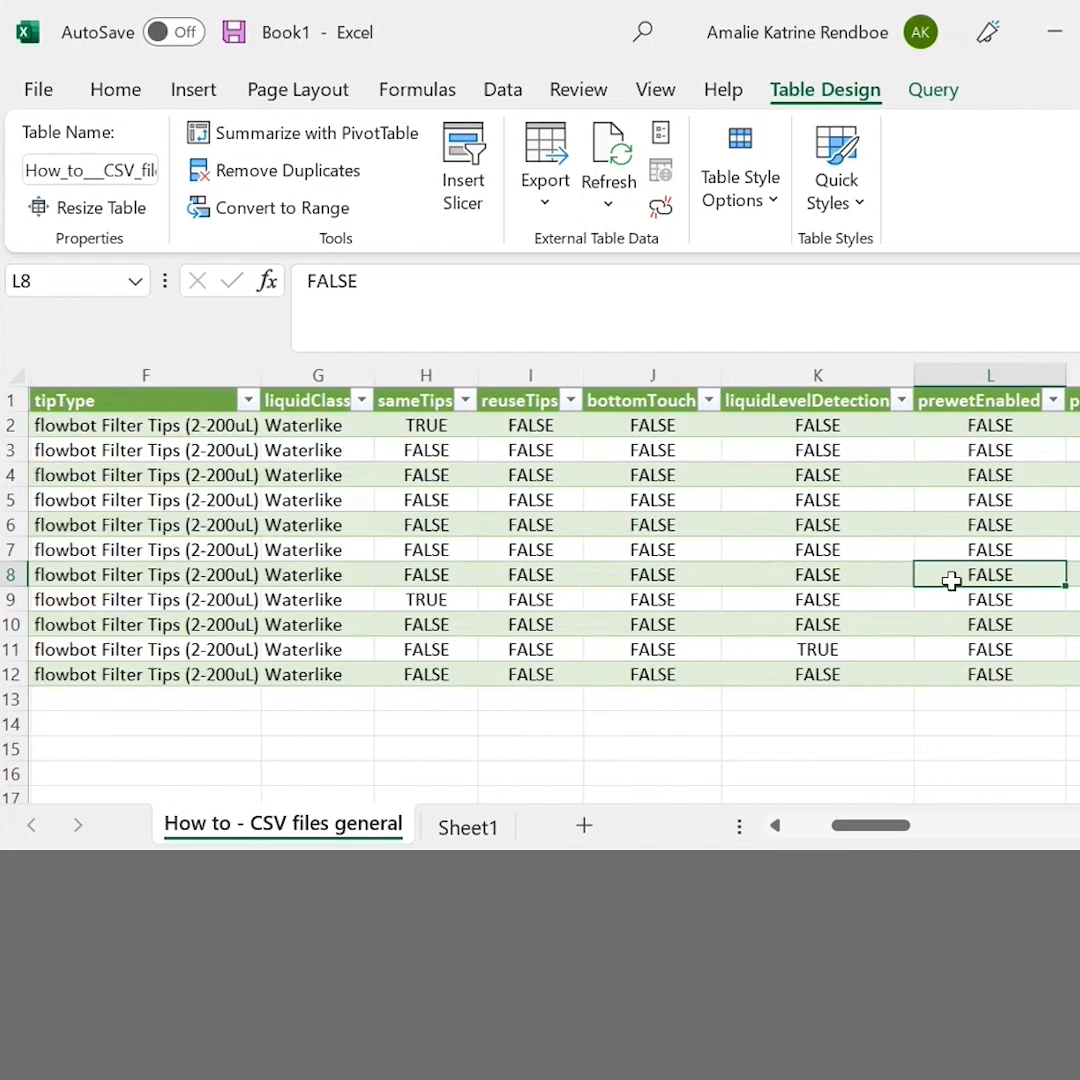
key("Left")
key("Down")
key("Down")
key("Down")
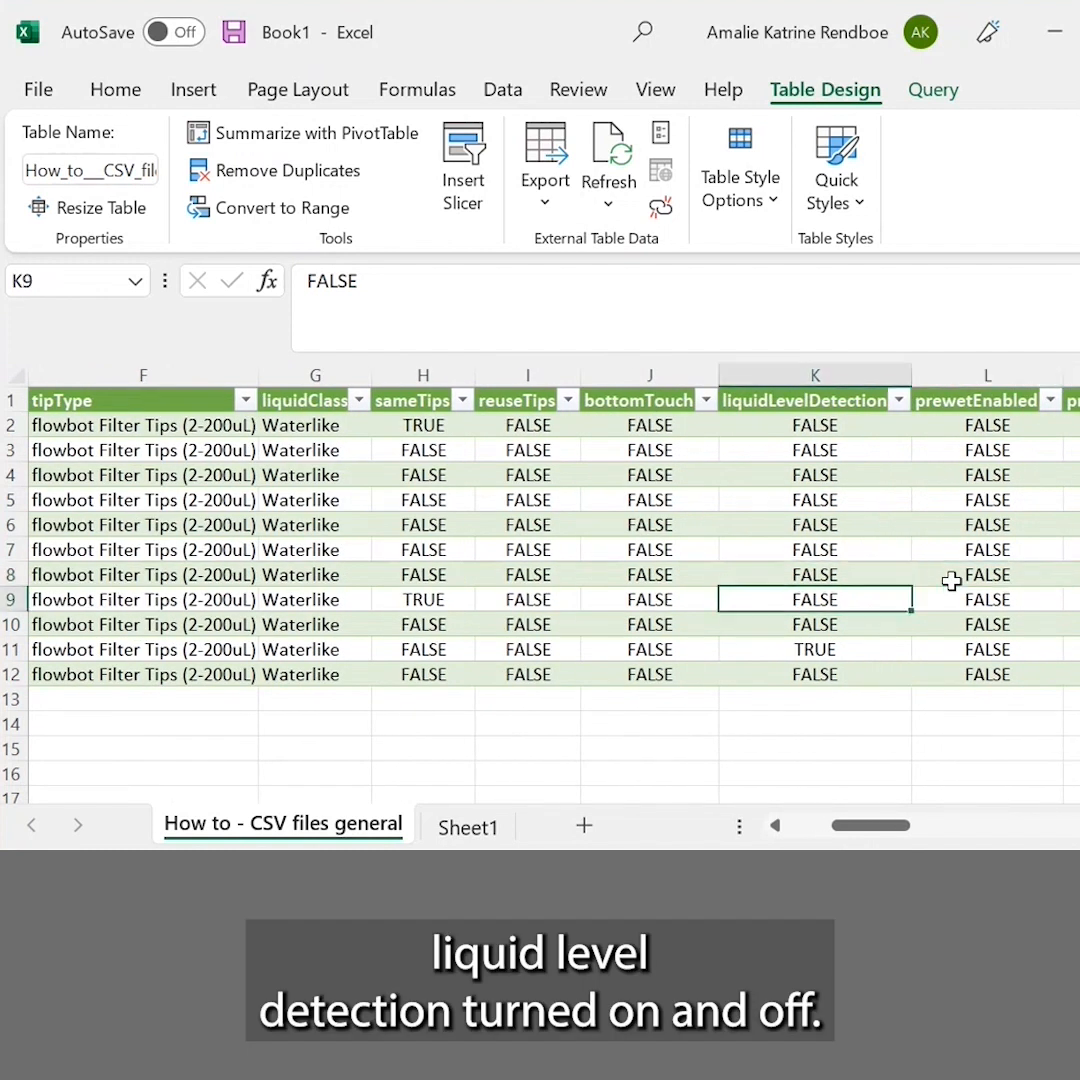
key("Up")
key("Up")
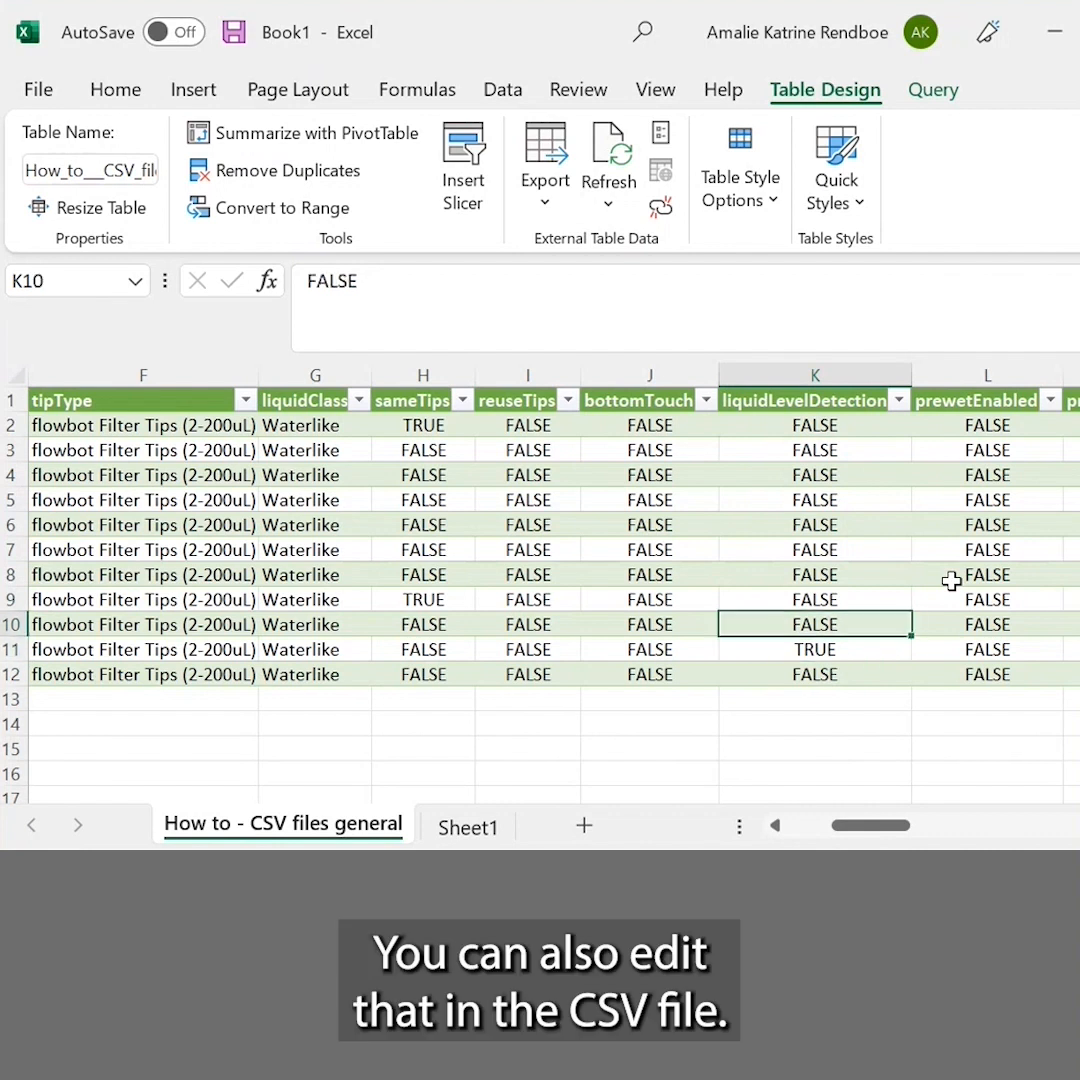
Review the prewetEnabled, prewetReps, prewetVolume and prewetRelative settings of the pipetting moves
key("Right")
key("Right")
key("Right")
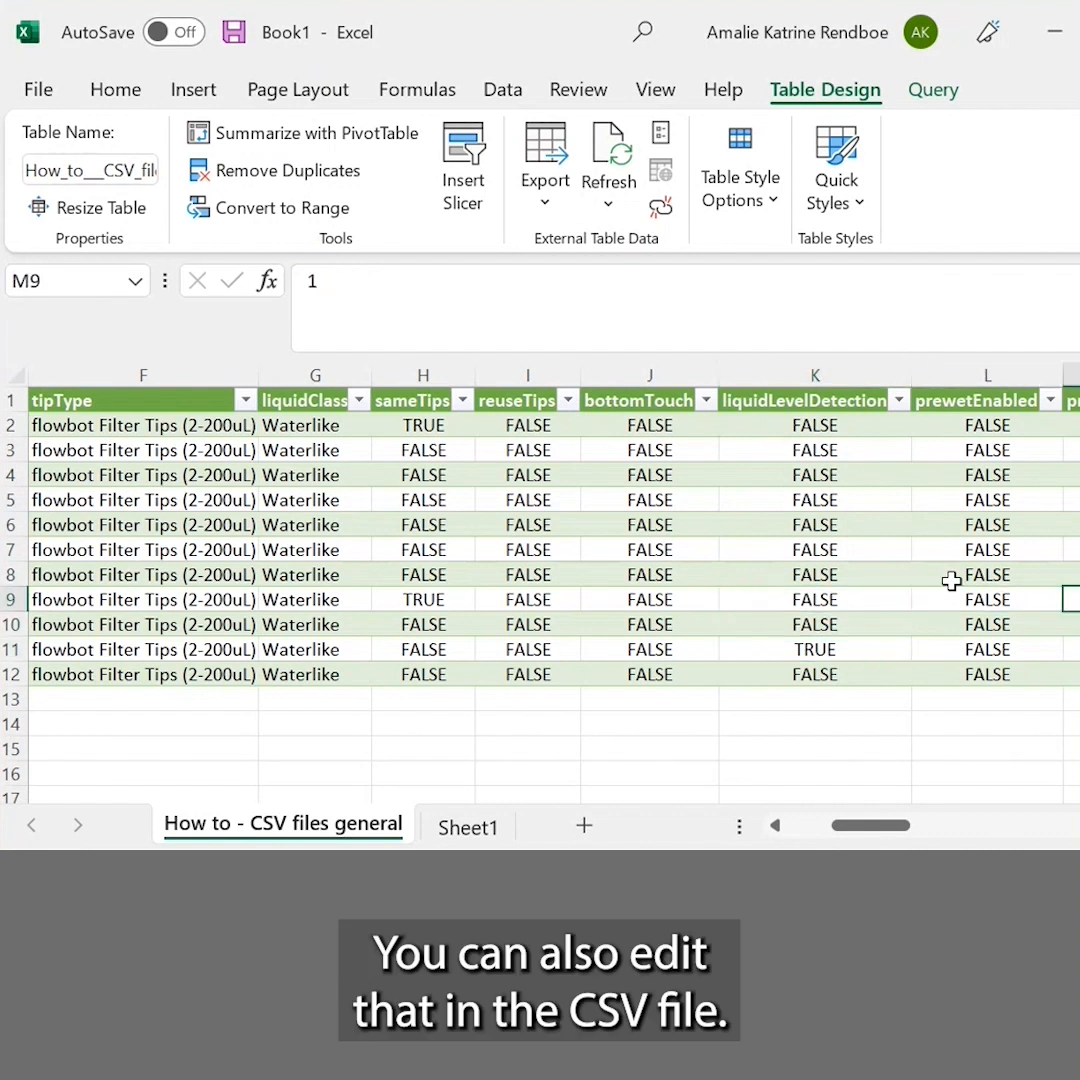
key("Left")
key("Right")
key("Right")
key("Right")
key("Right")
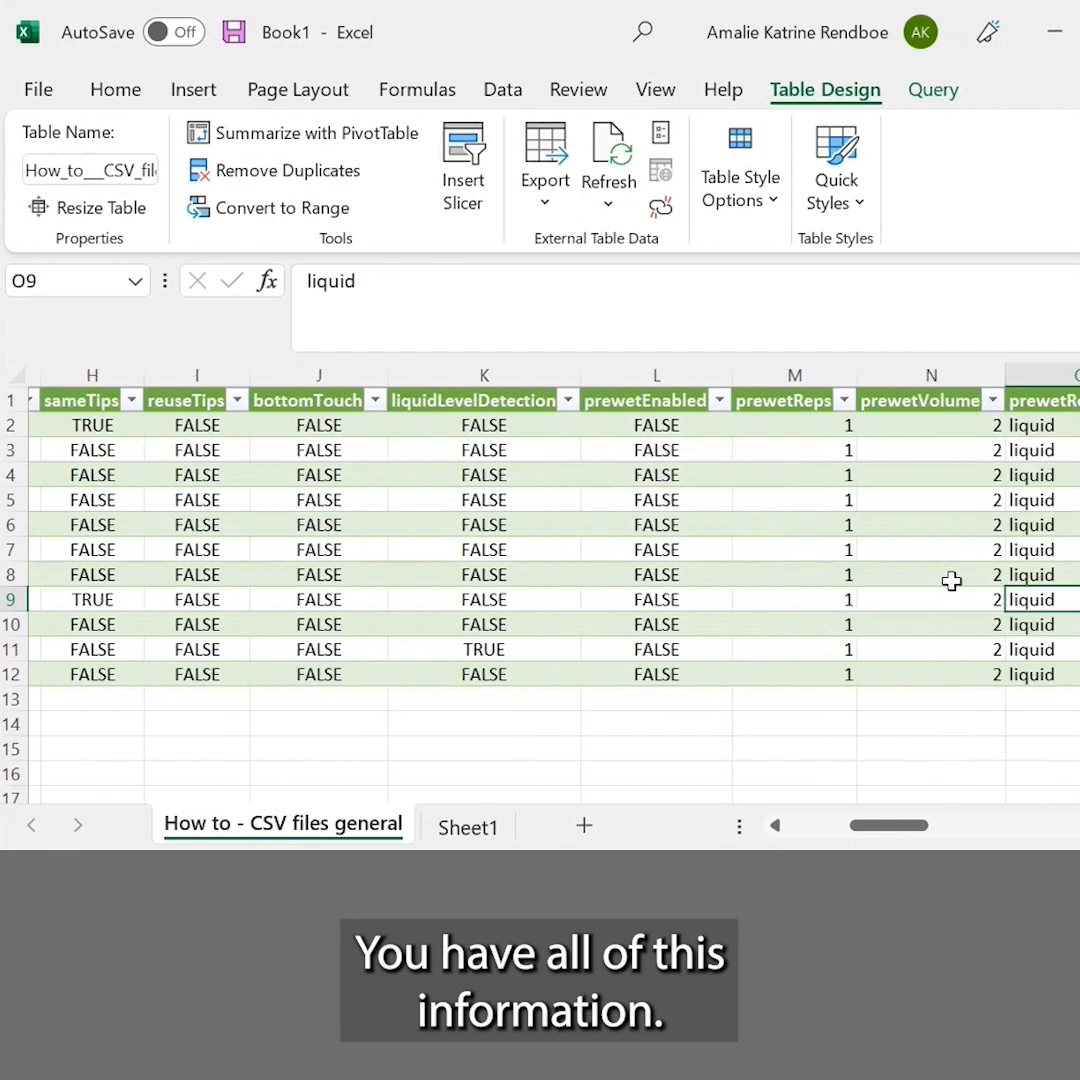
Review the prewetHeights setting and the mixingEnabled, mixingReps, mixingVolume and liquid reference settings of the pipetting moves
key("Right")
key("Right")
key("Right")
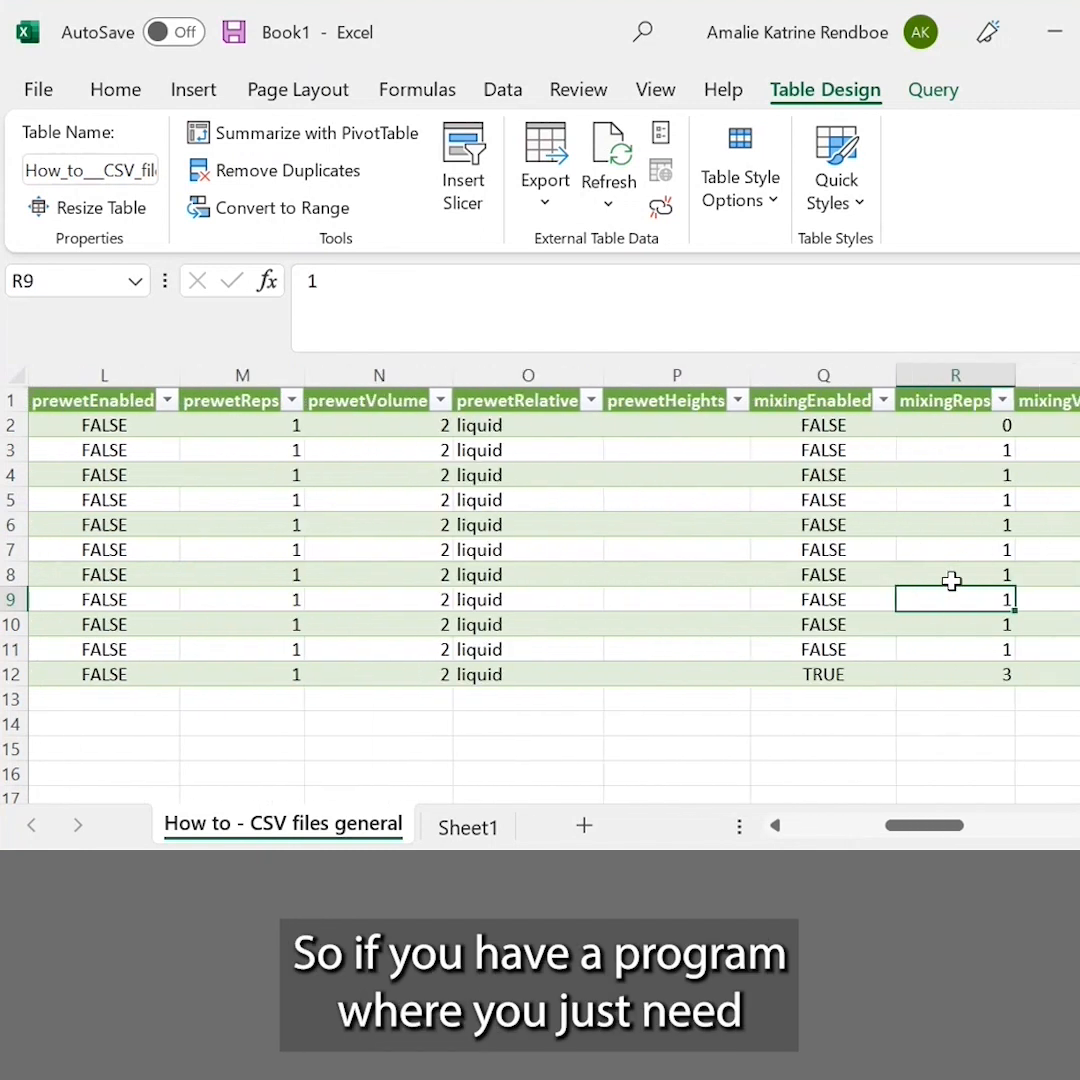
key("Left")
key("Right")
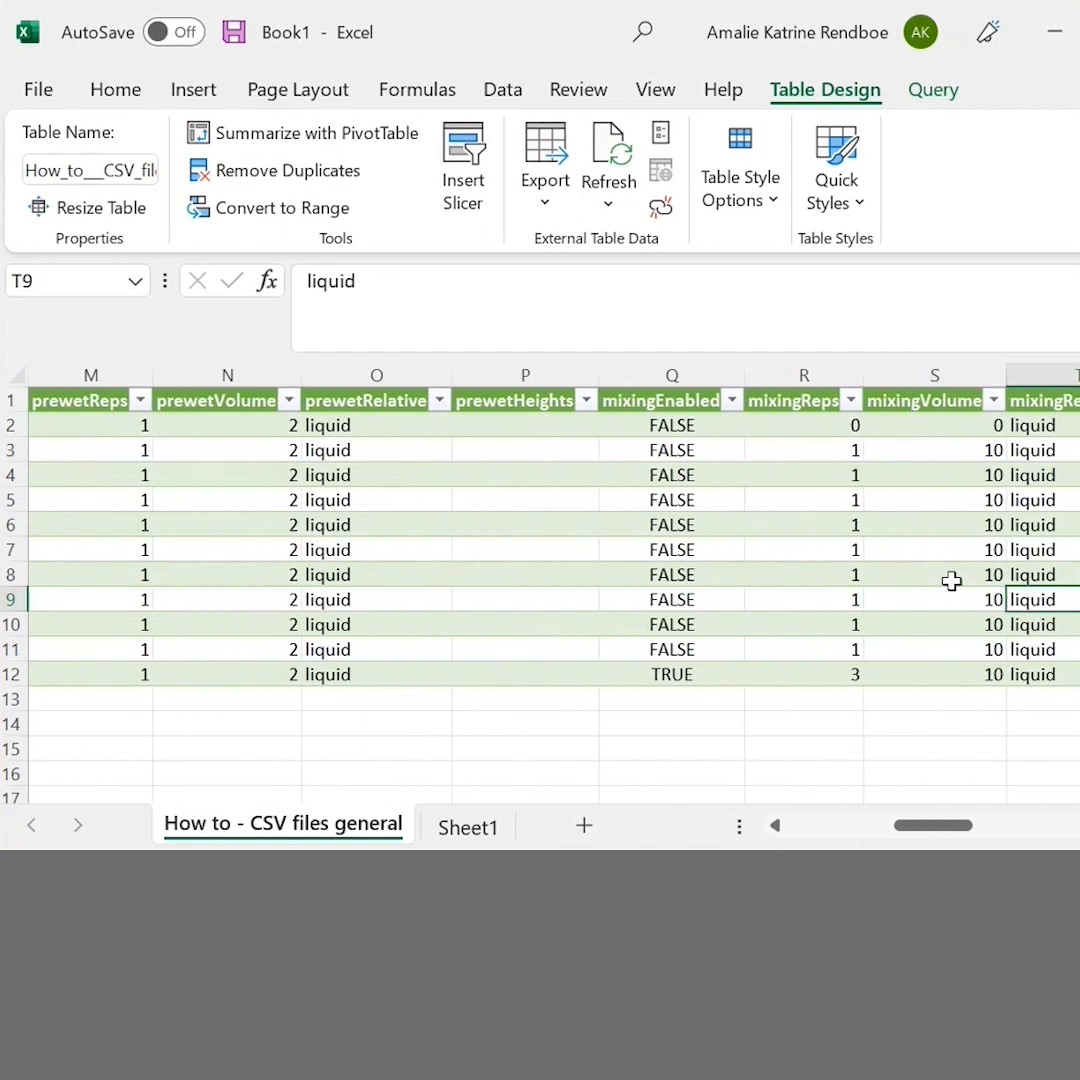
key("Down")
key("Down")
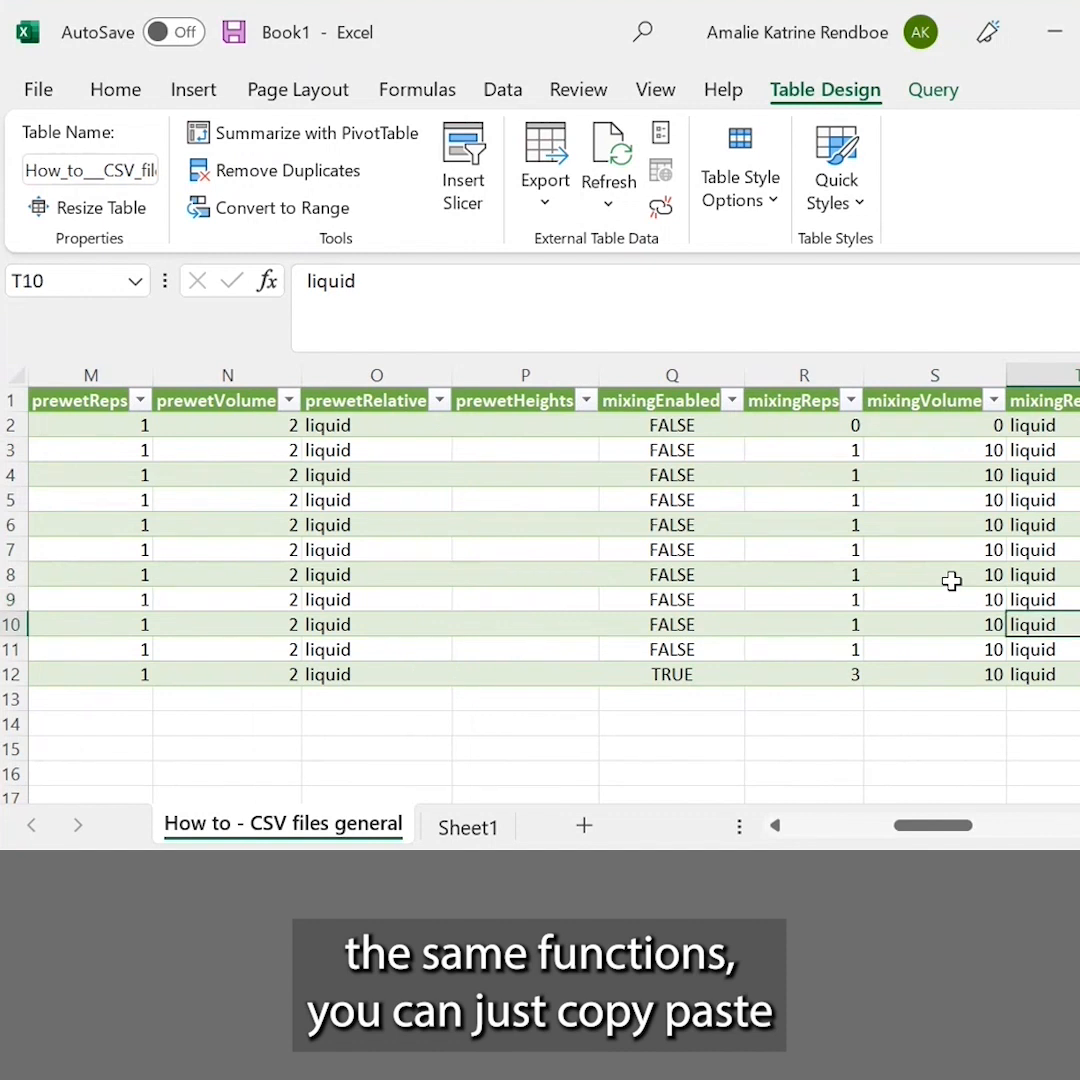
key("Left")
key("Left")
key("Left")
key("Left")
key("Left")
key("Left")
key("Left")
key("Left")
key("Left")
key("Left")
key("Left")
key("Left")
key("Left")
key("Left")
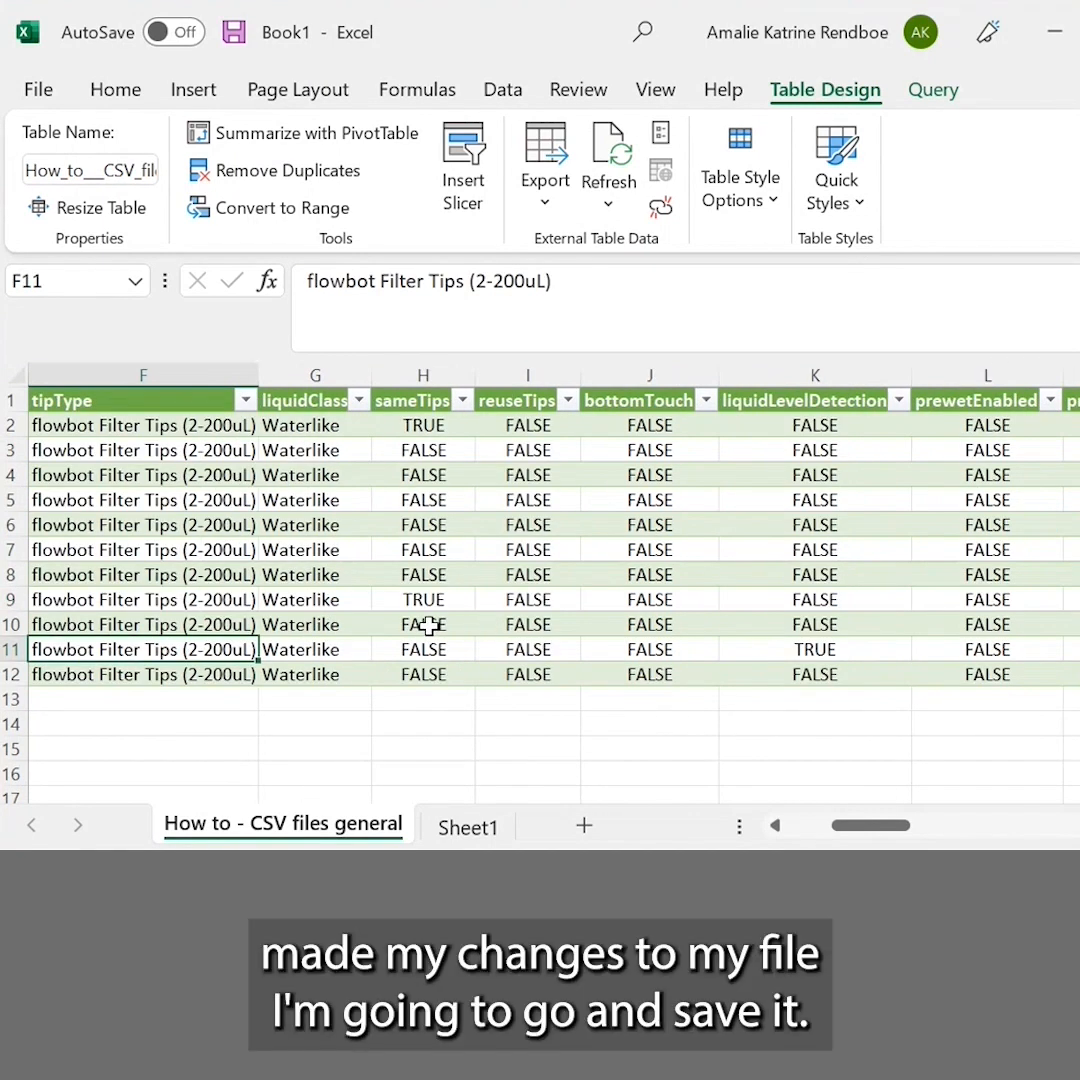
Save only the active sheet as a CSV (Comma delimited) file named Book1 in Downloads, and minimize the workbook
left_click(40, 88)
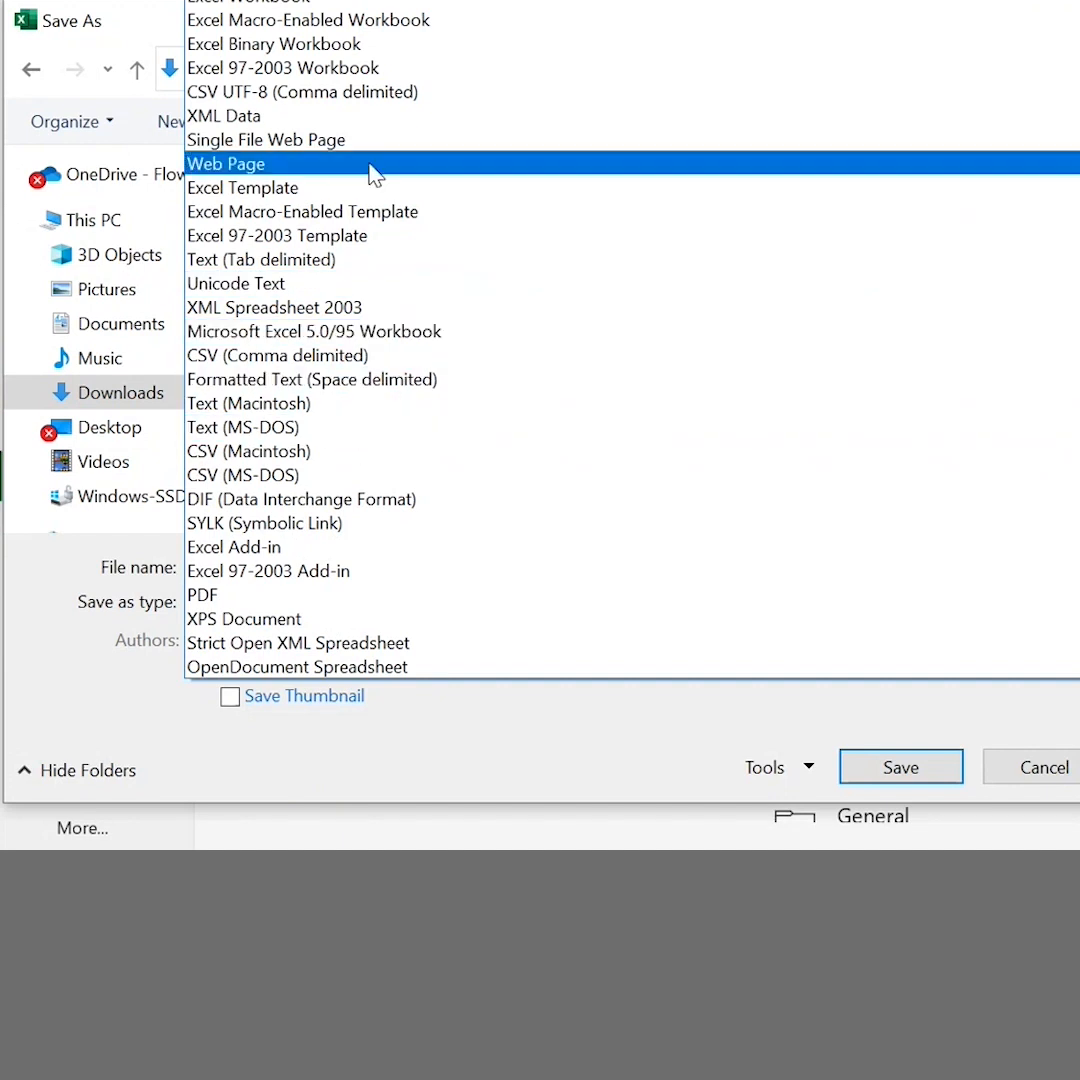
left_click(305, 357)
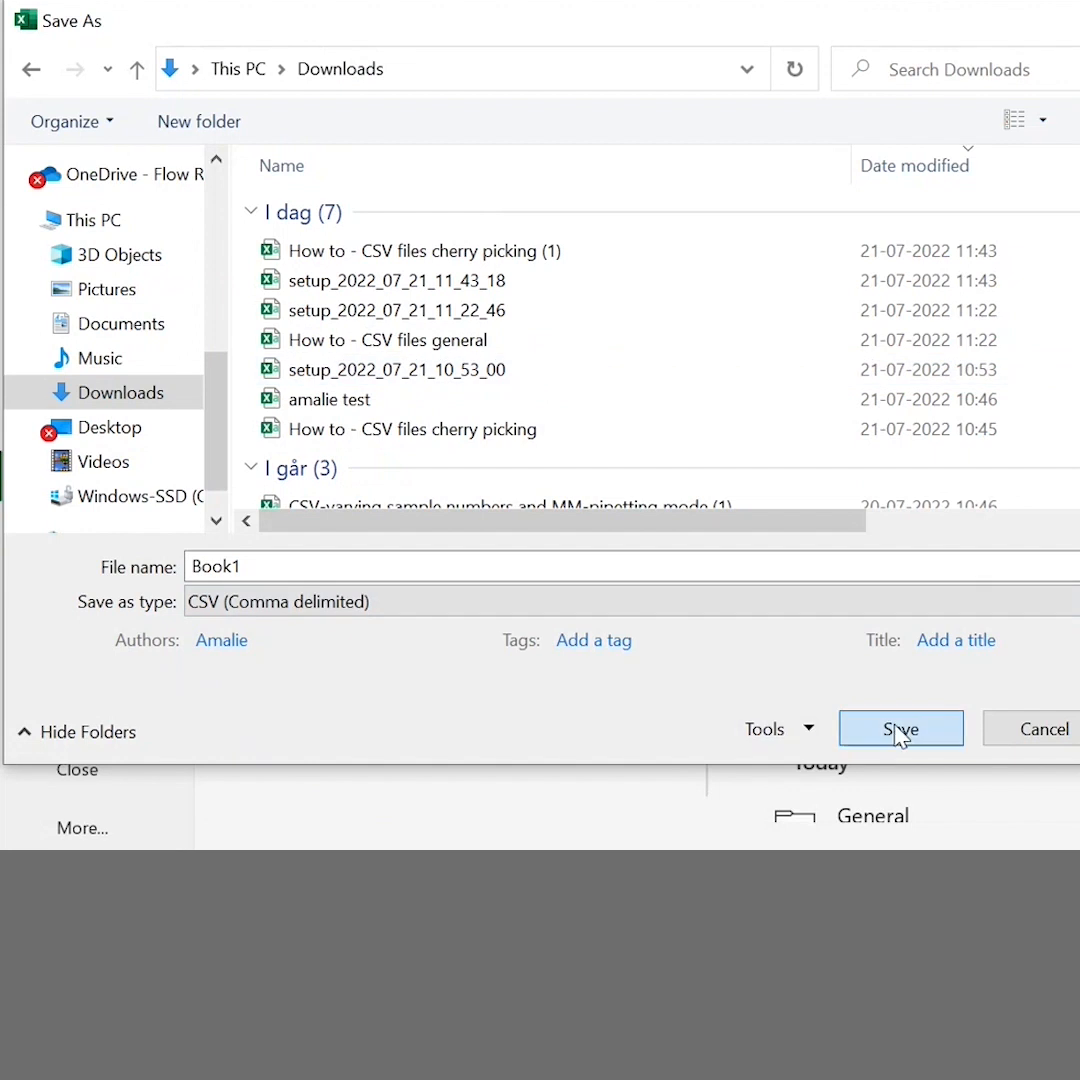
left_click(897, 729)
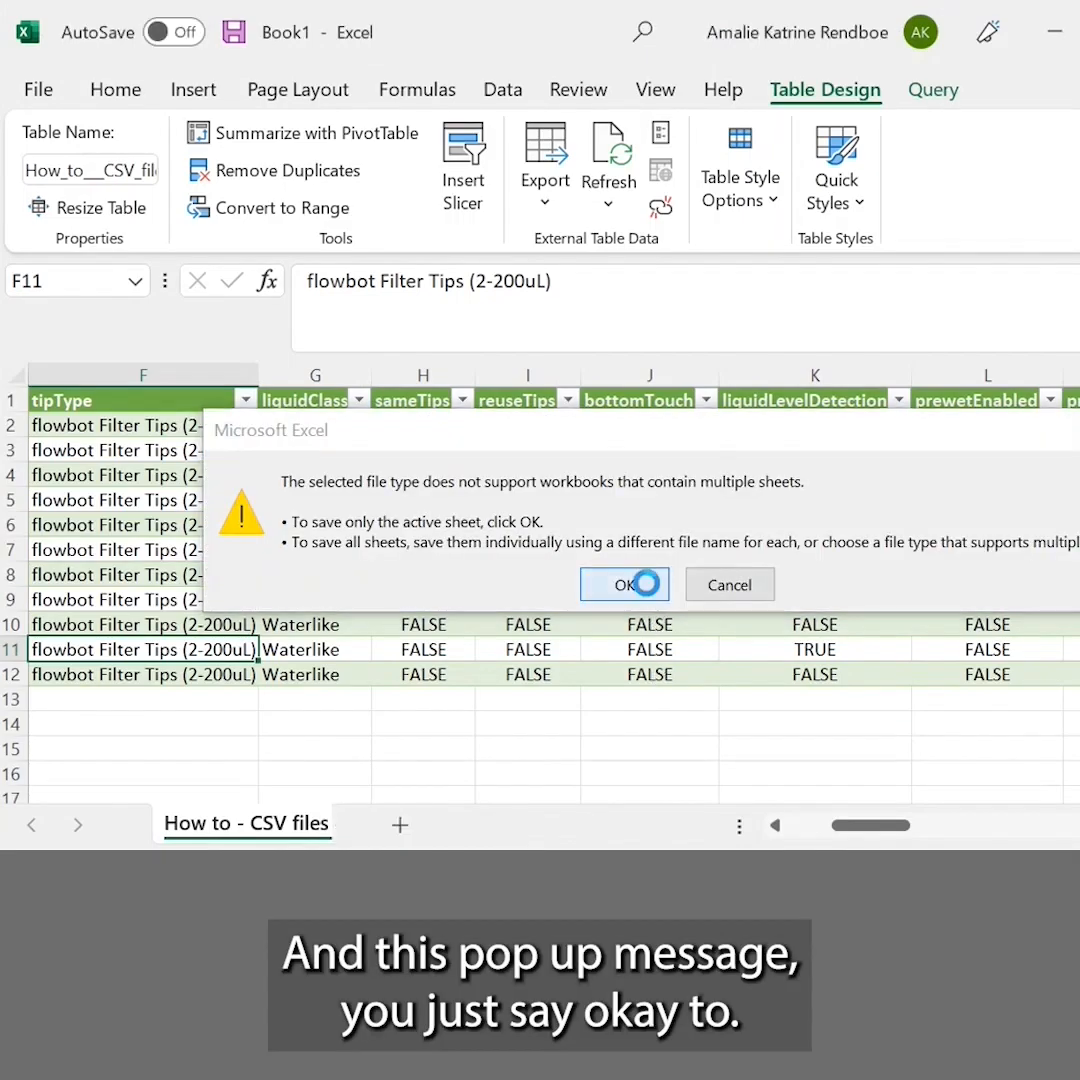
left_click(624, 585)
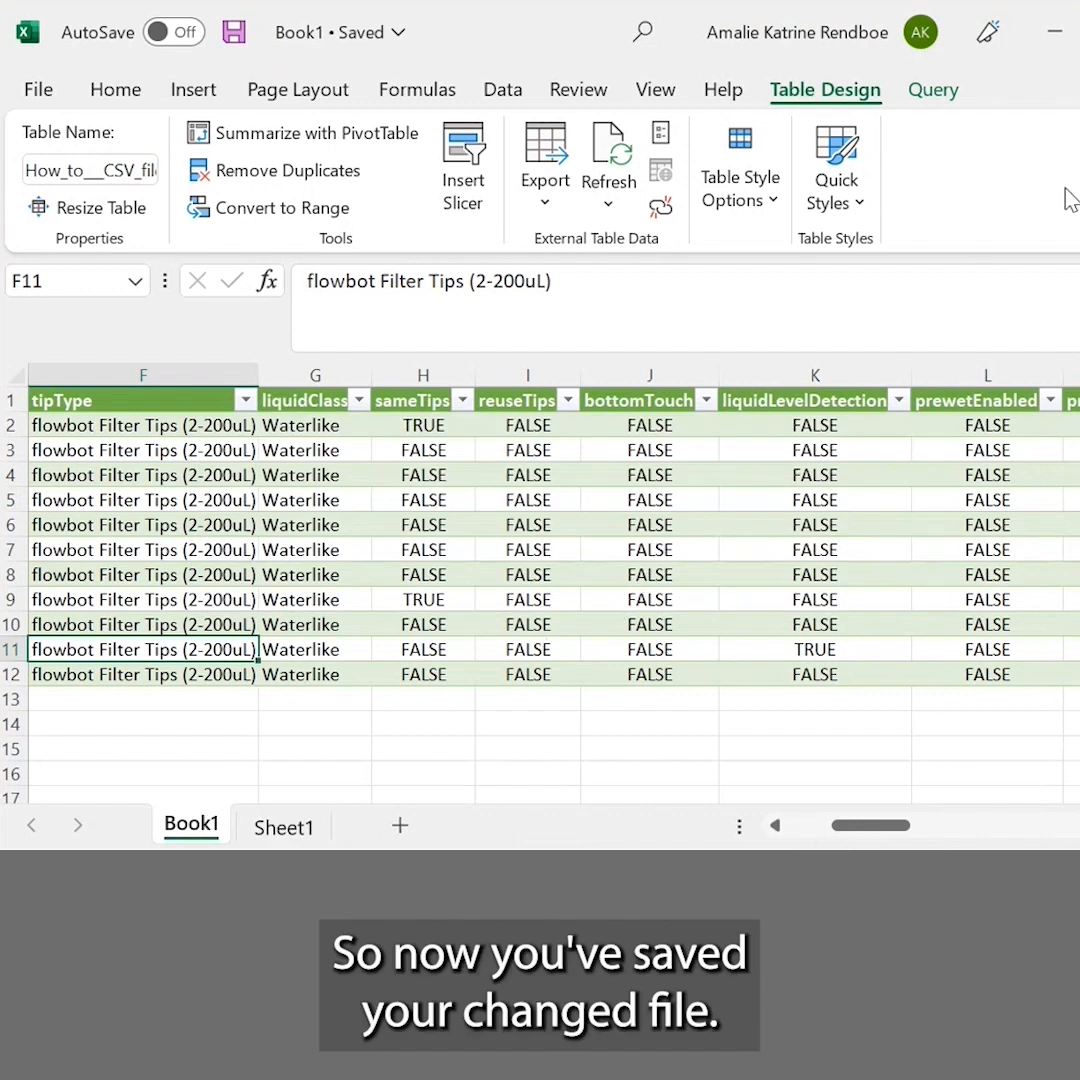
left_click(1058, 42)
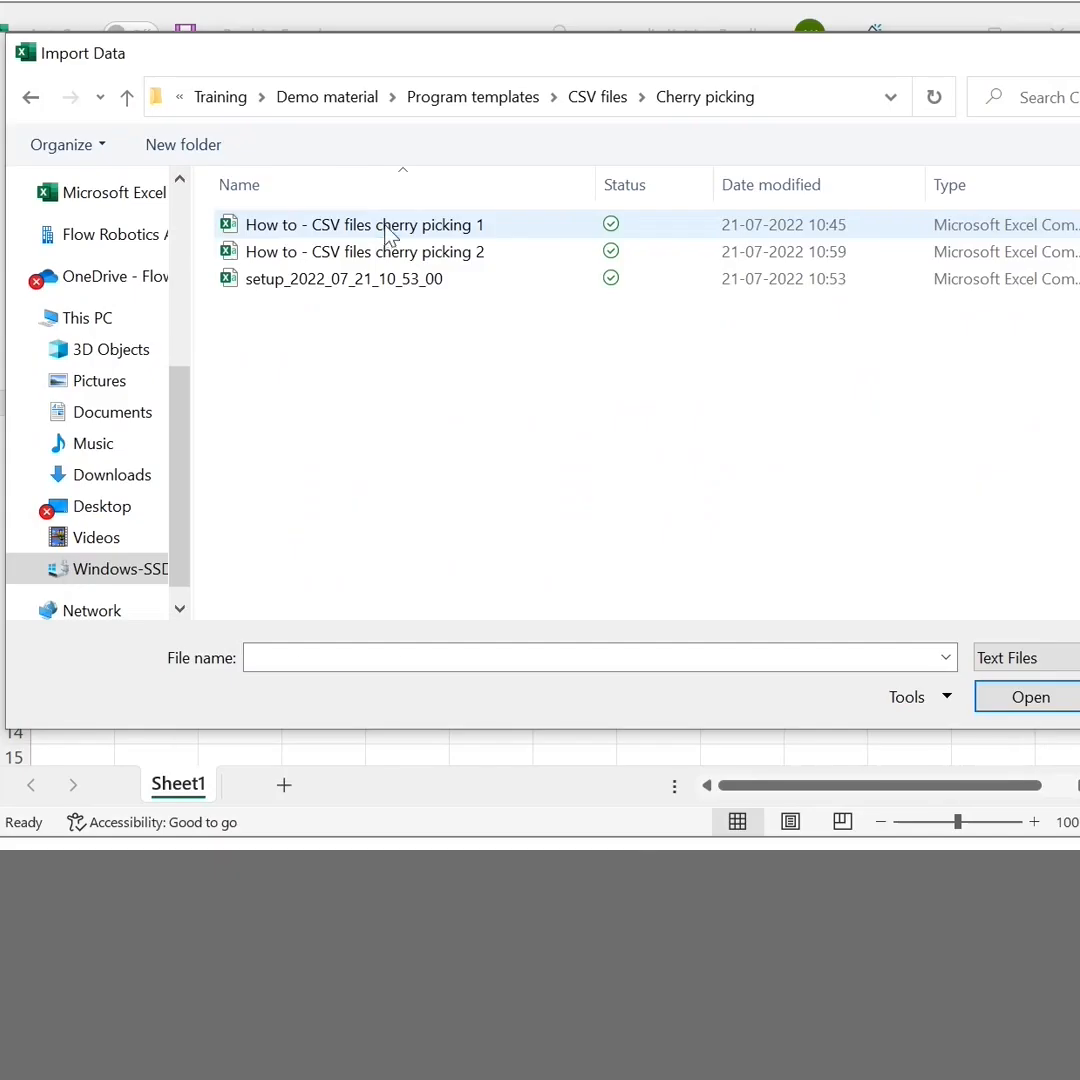
Import "How to - CSV files cherry picking 1" into the Book2 workbook in Excel and load it as a table
left_click(386, 228)
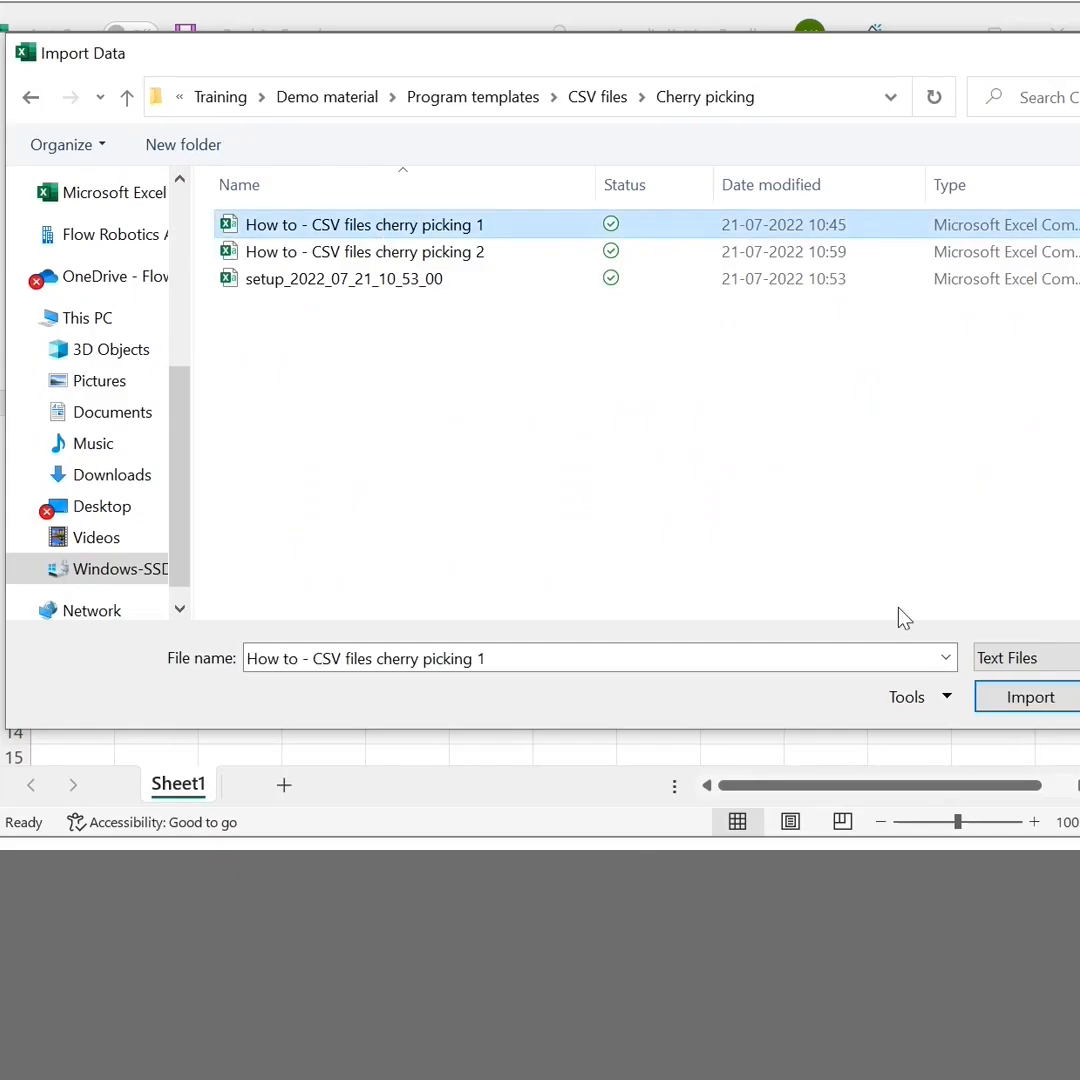
left_click(1020, 698)
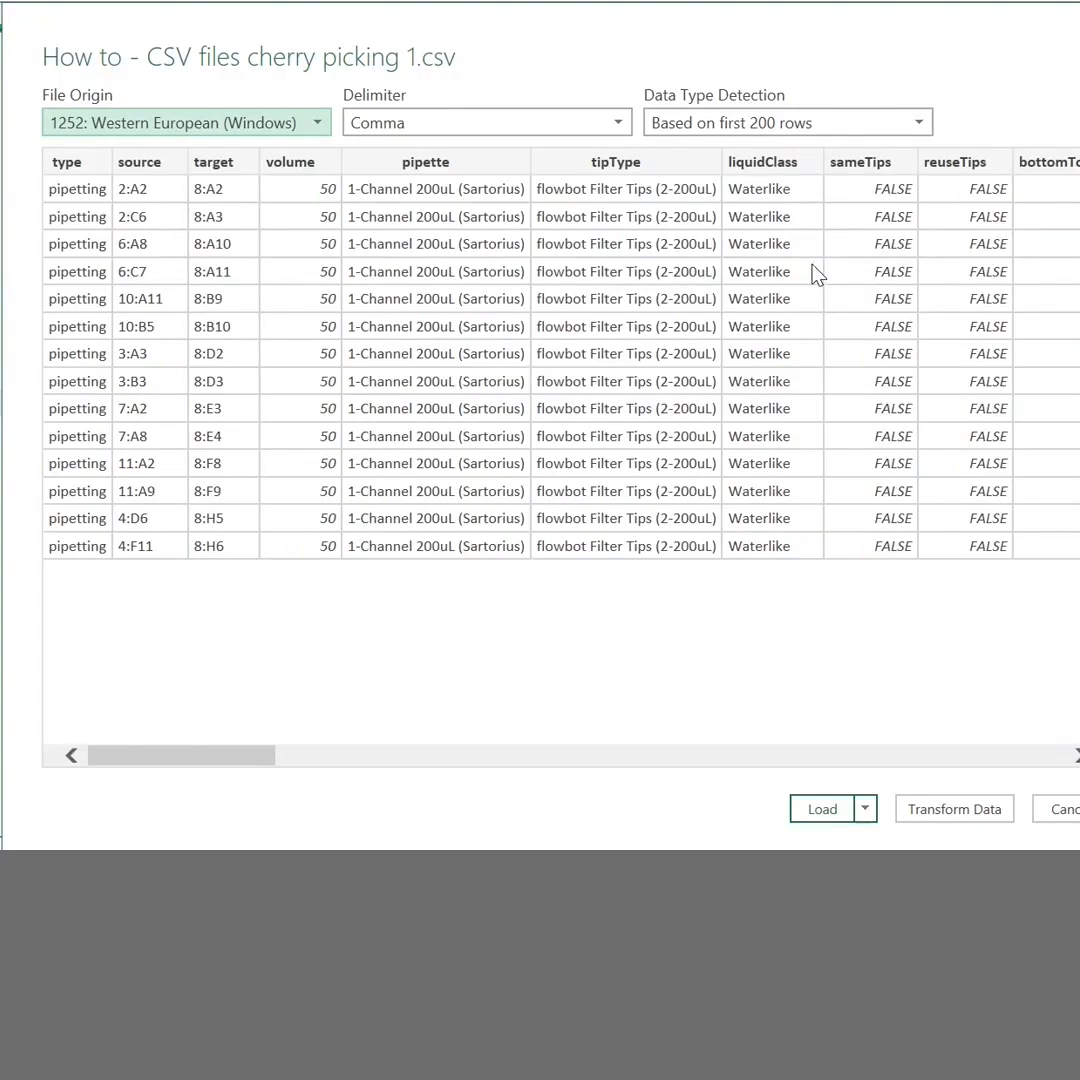
left_click(830, 812)
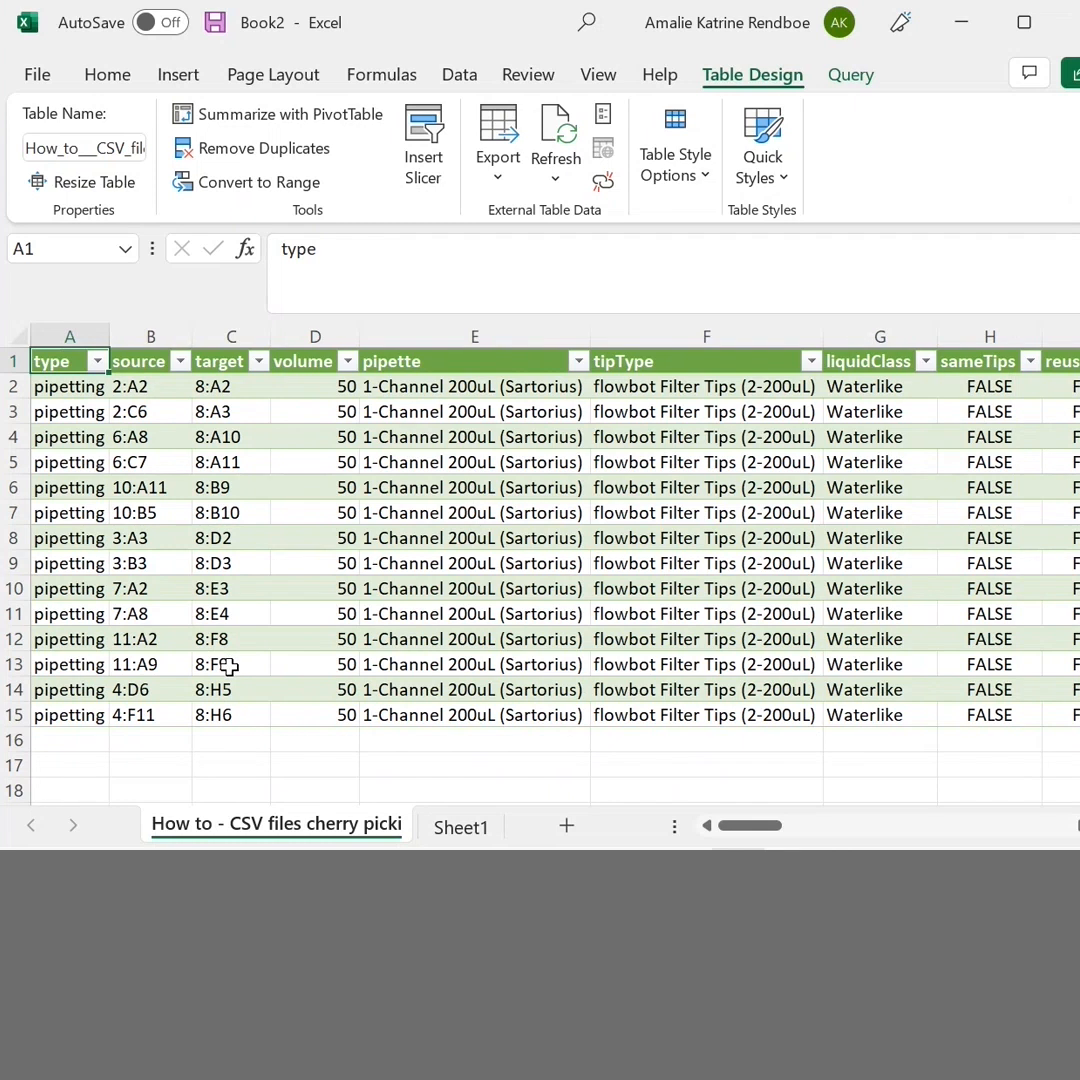
Examine the source and target wells of the cherry picking moves in rows 2 to 15
left_click_drag(145, 387, 150, 715)
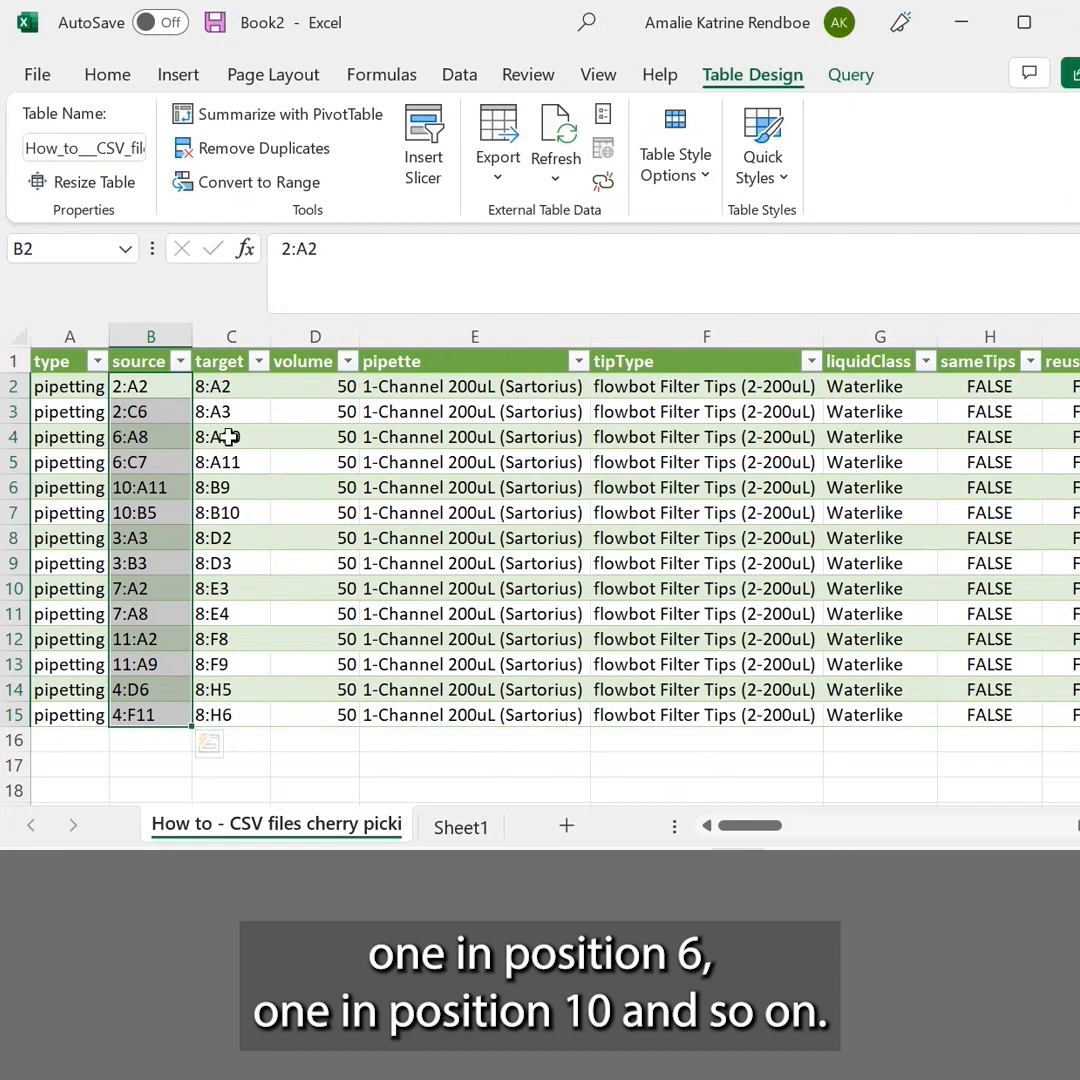
left_click(231, 386)
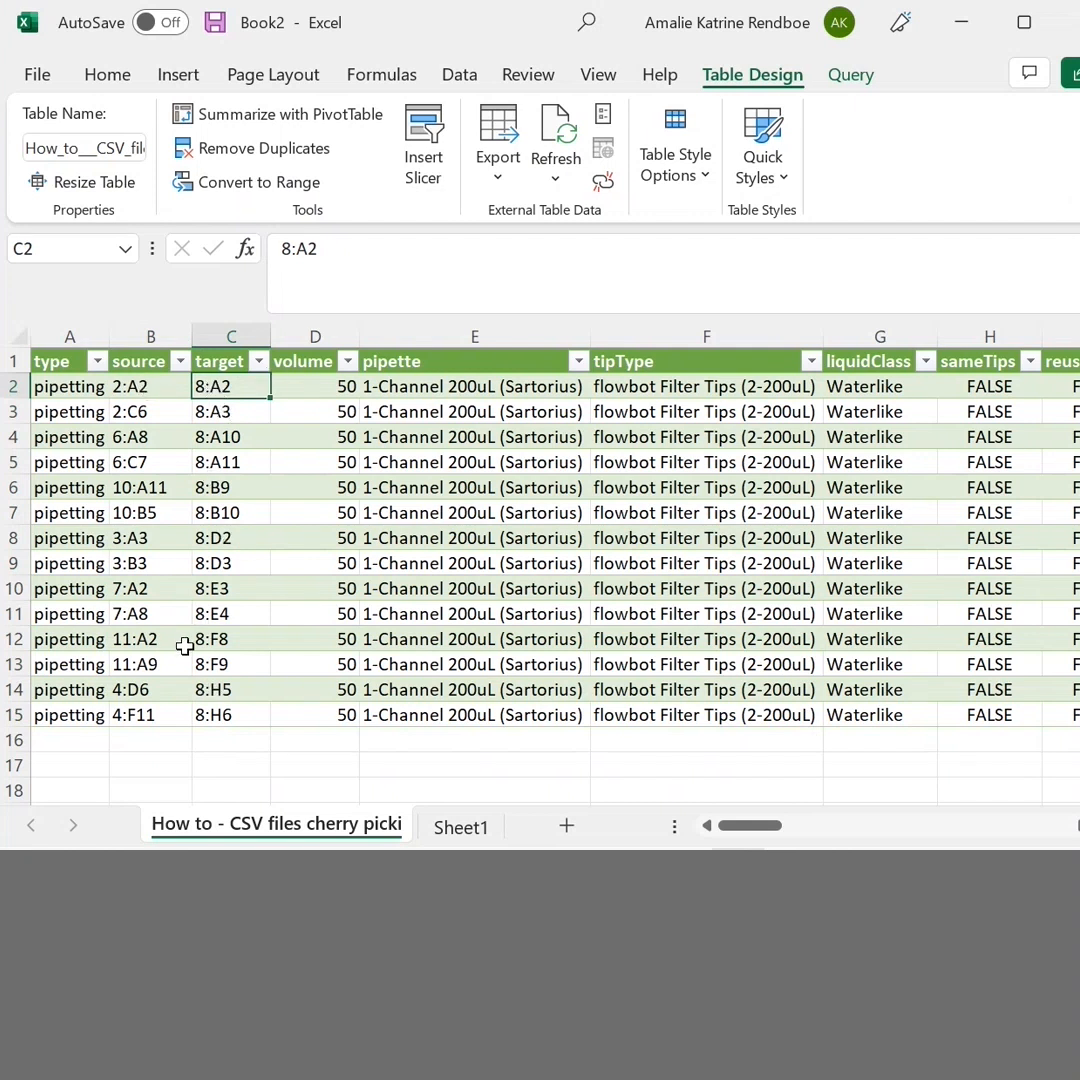
scroll(185, 634, "down", 1)
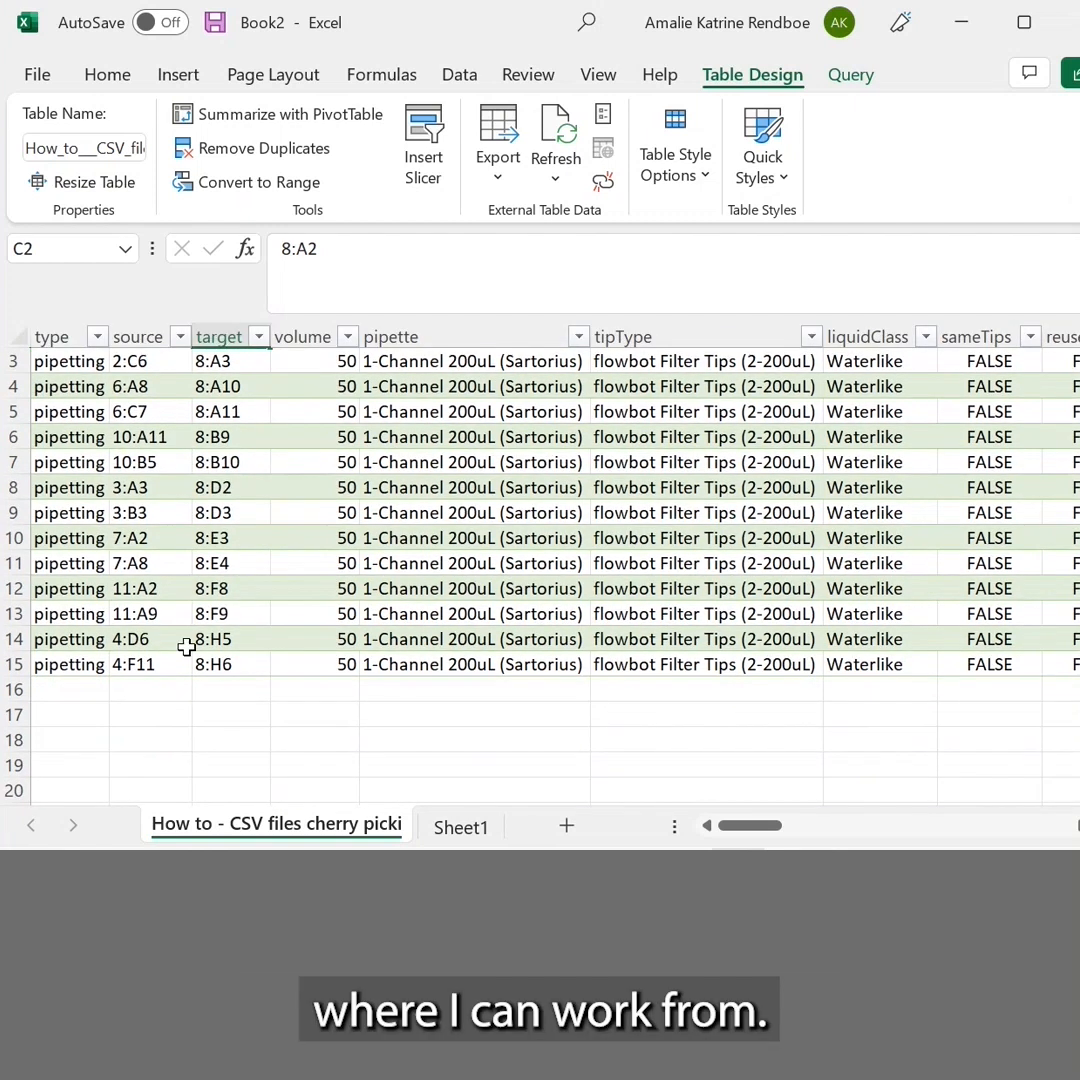
From Sheet1, import "How to - CSV files cherry picking 2" from the Cherry picking folder and load it as a new table
left_click(472, 830)
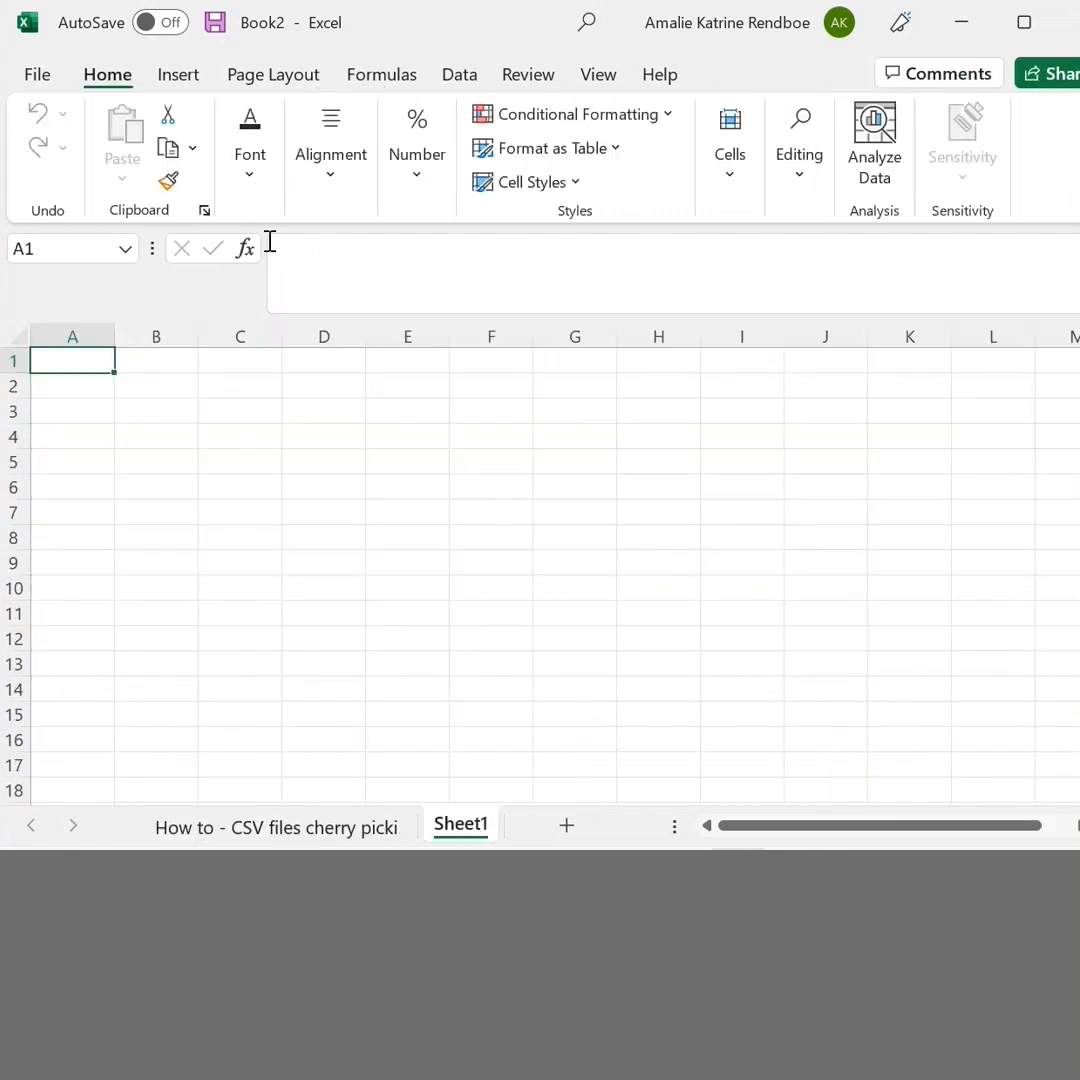
left_click(38, 78)
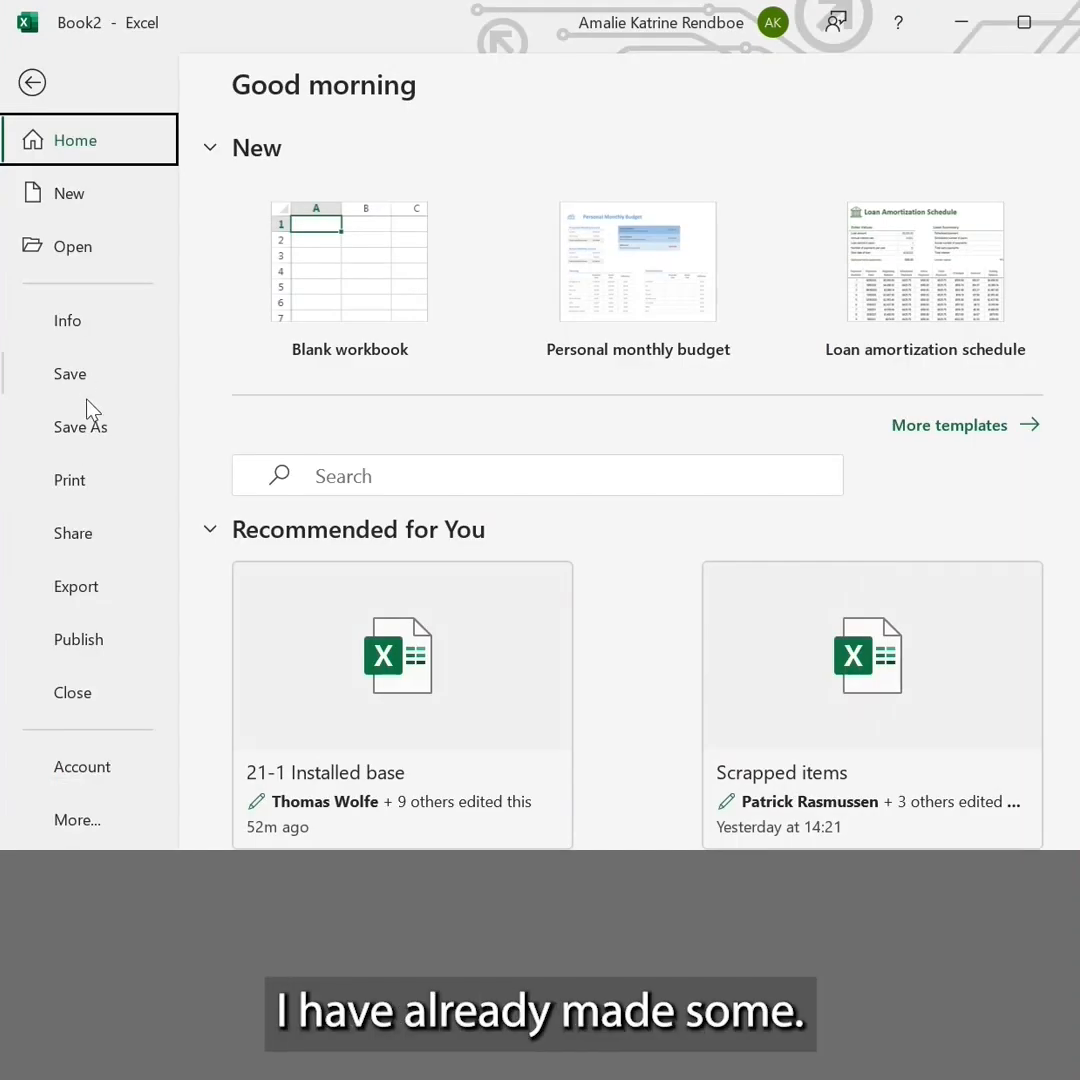
left_click(32, 82)
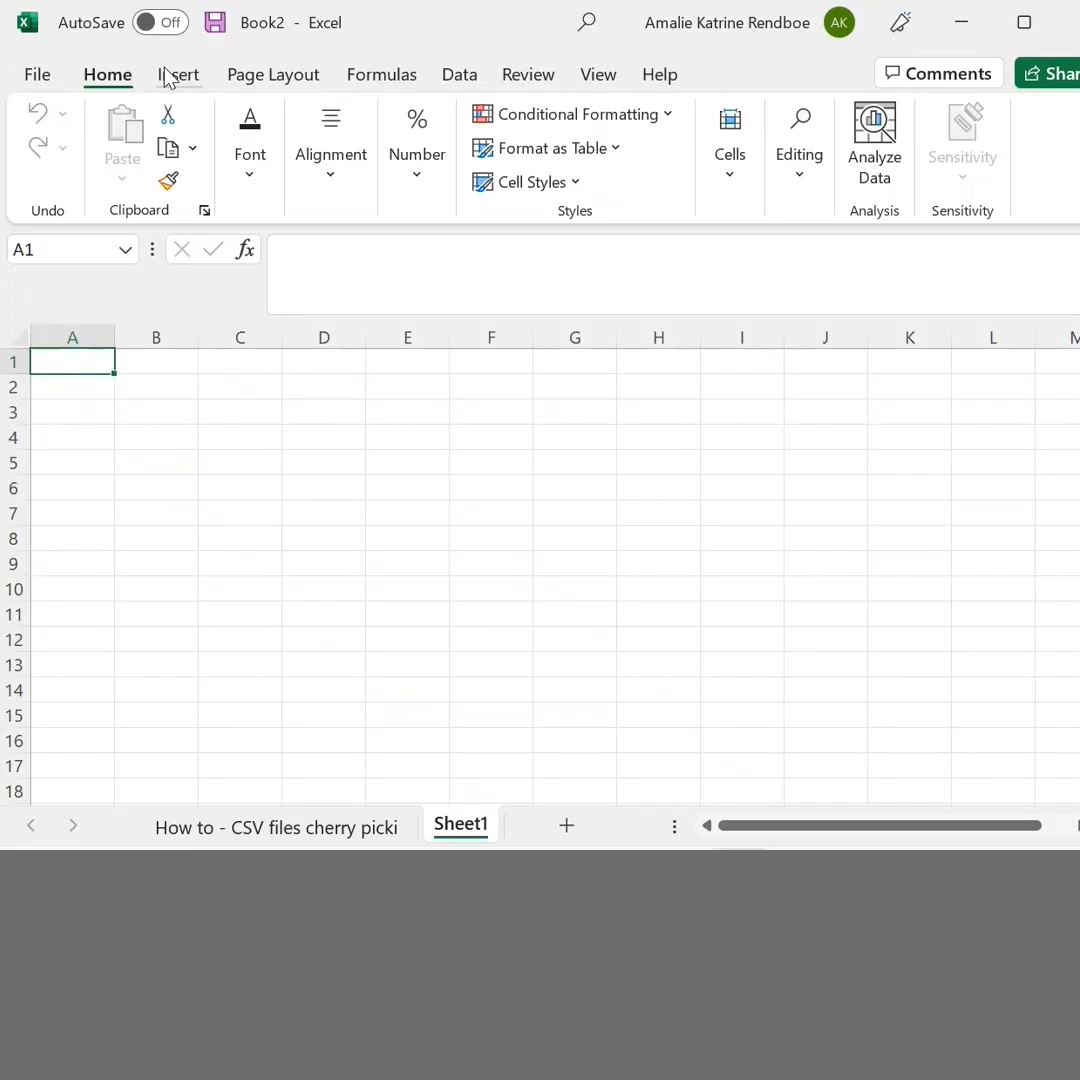
left_click(455, 78)
left_click(92, 115)
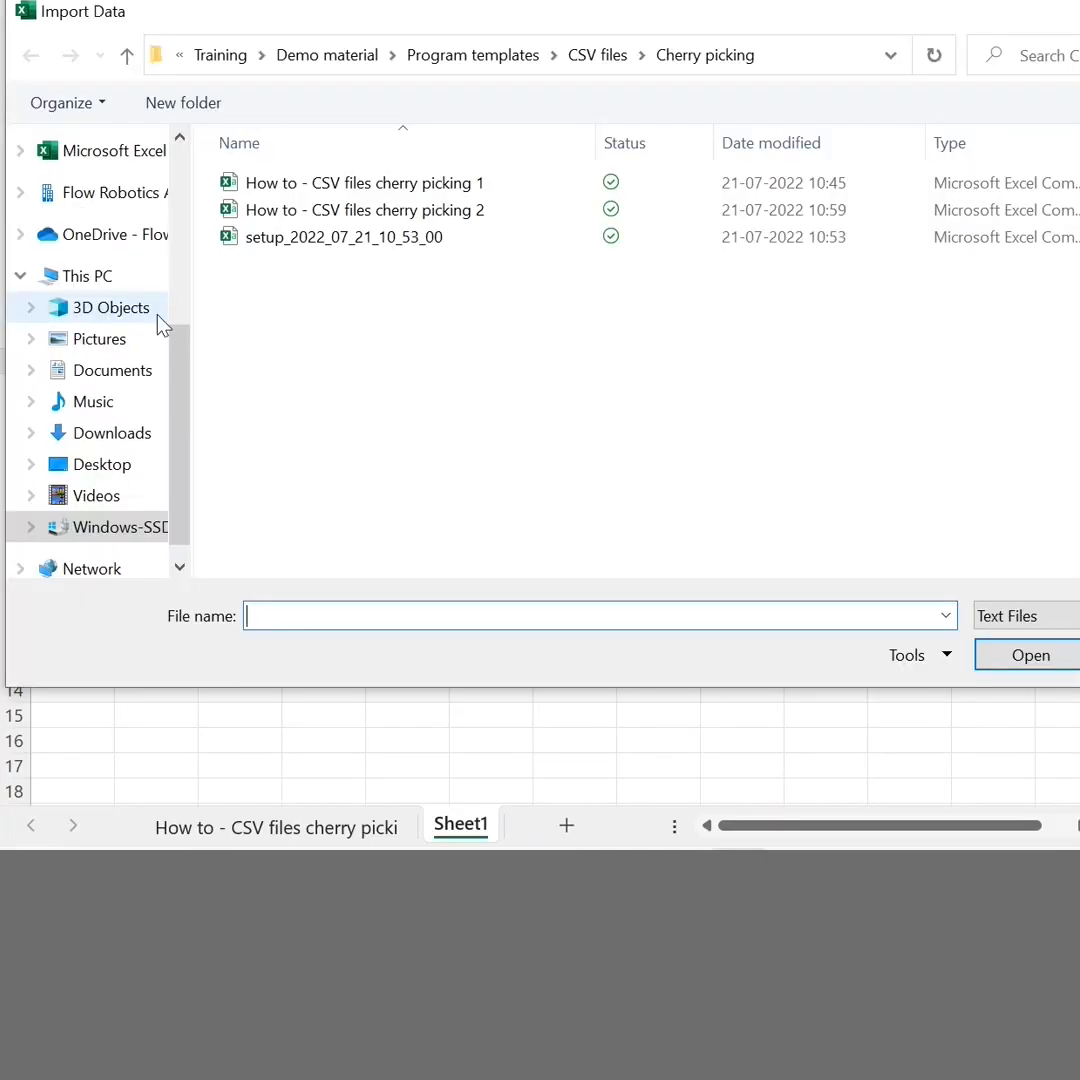
left_click(437, 212)
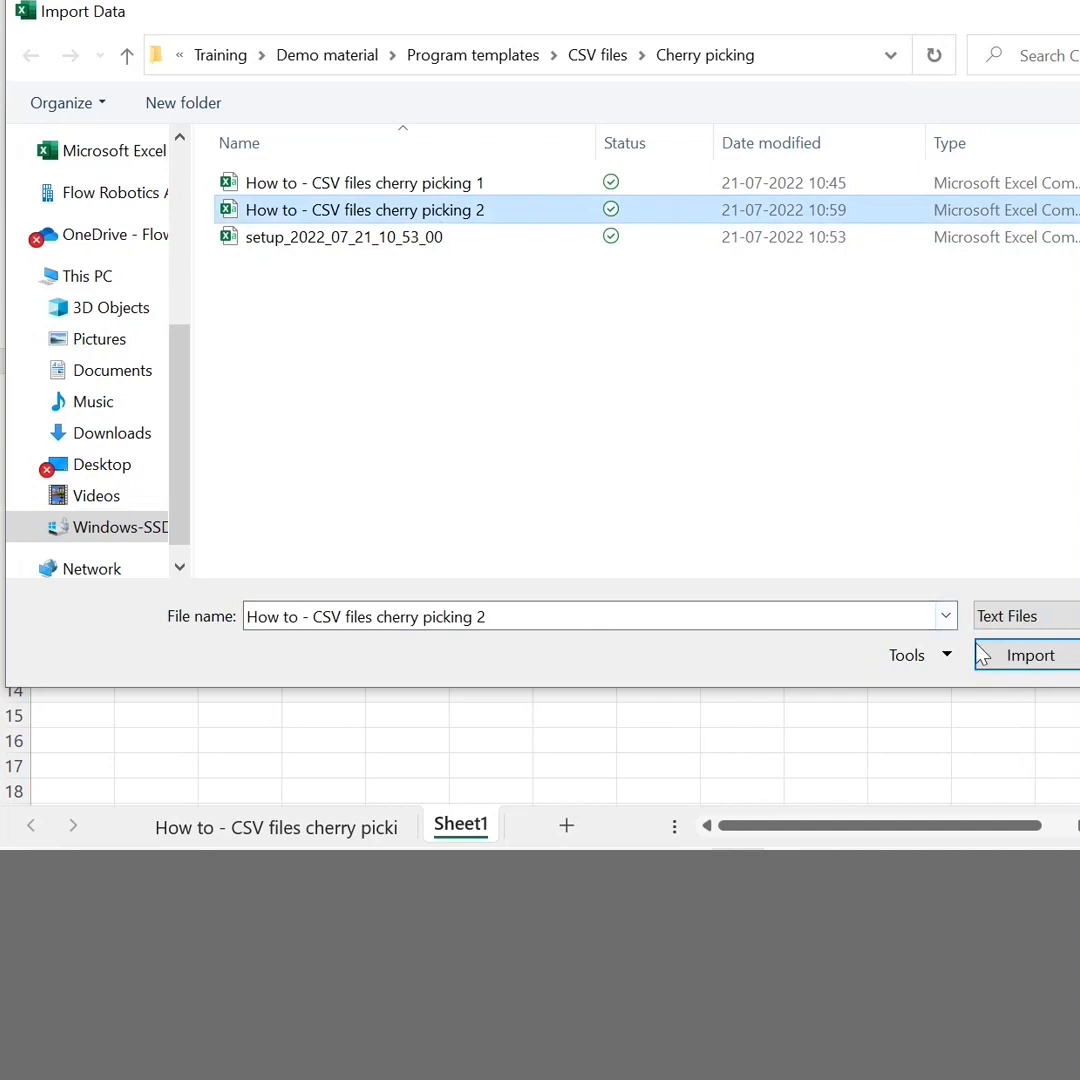
left_click(1010, 655)
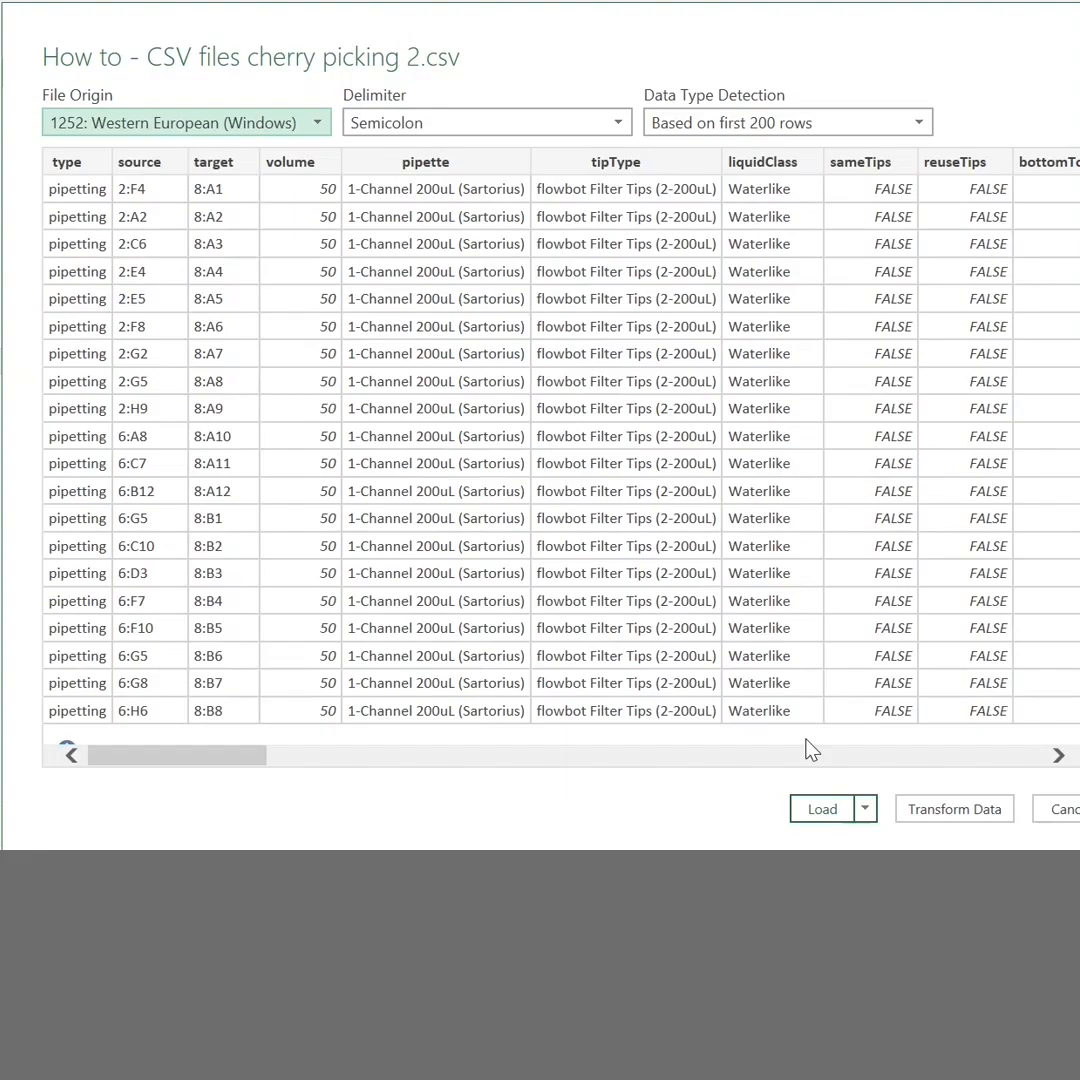
left_click(822, 808)
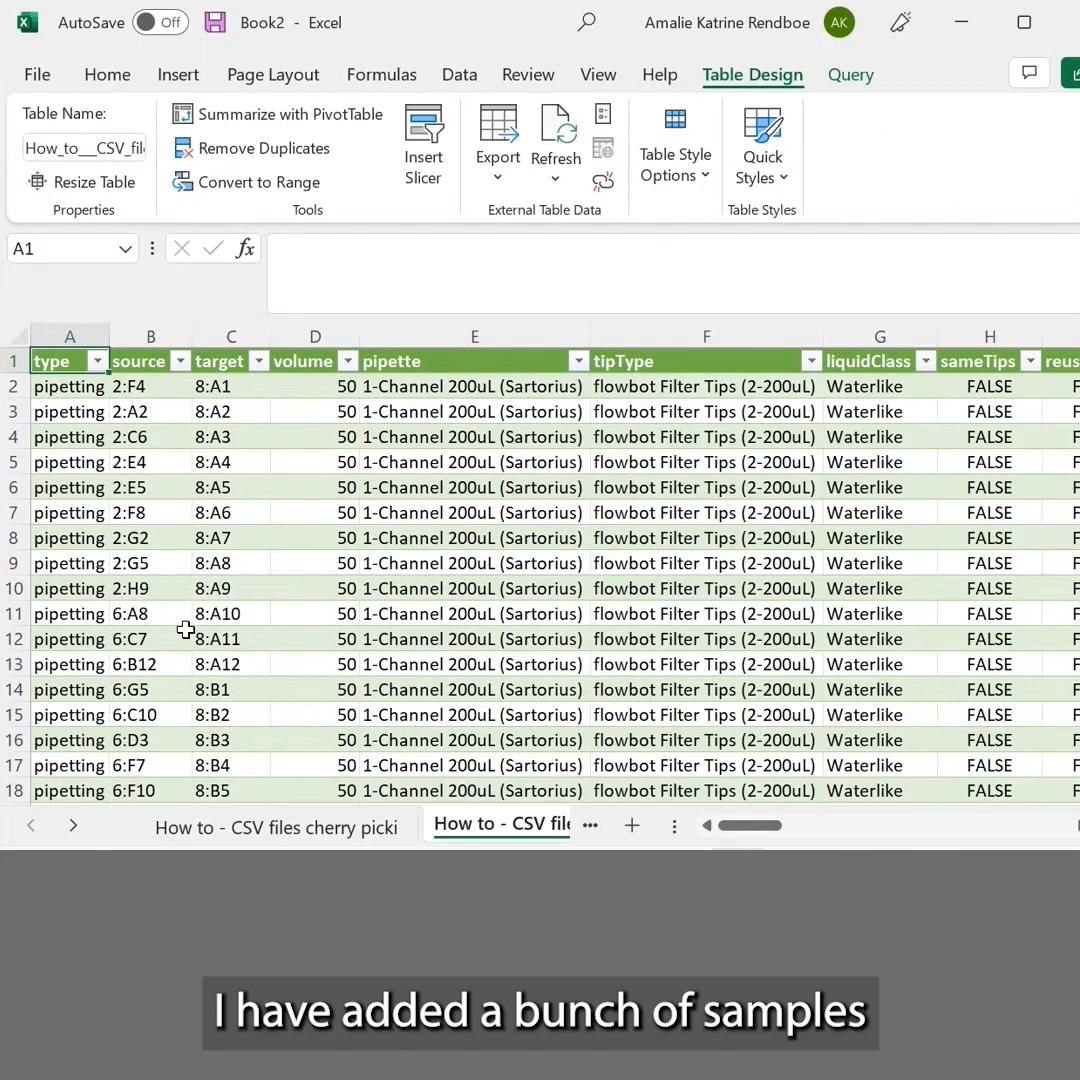
Look through the source and target wells of all moves in the second cherry picking table, down to row 97
scroll(186, 630, "down", 4)
scroll(186, 630, "down", 7)
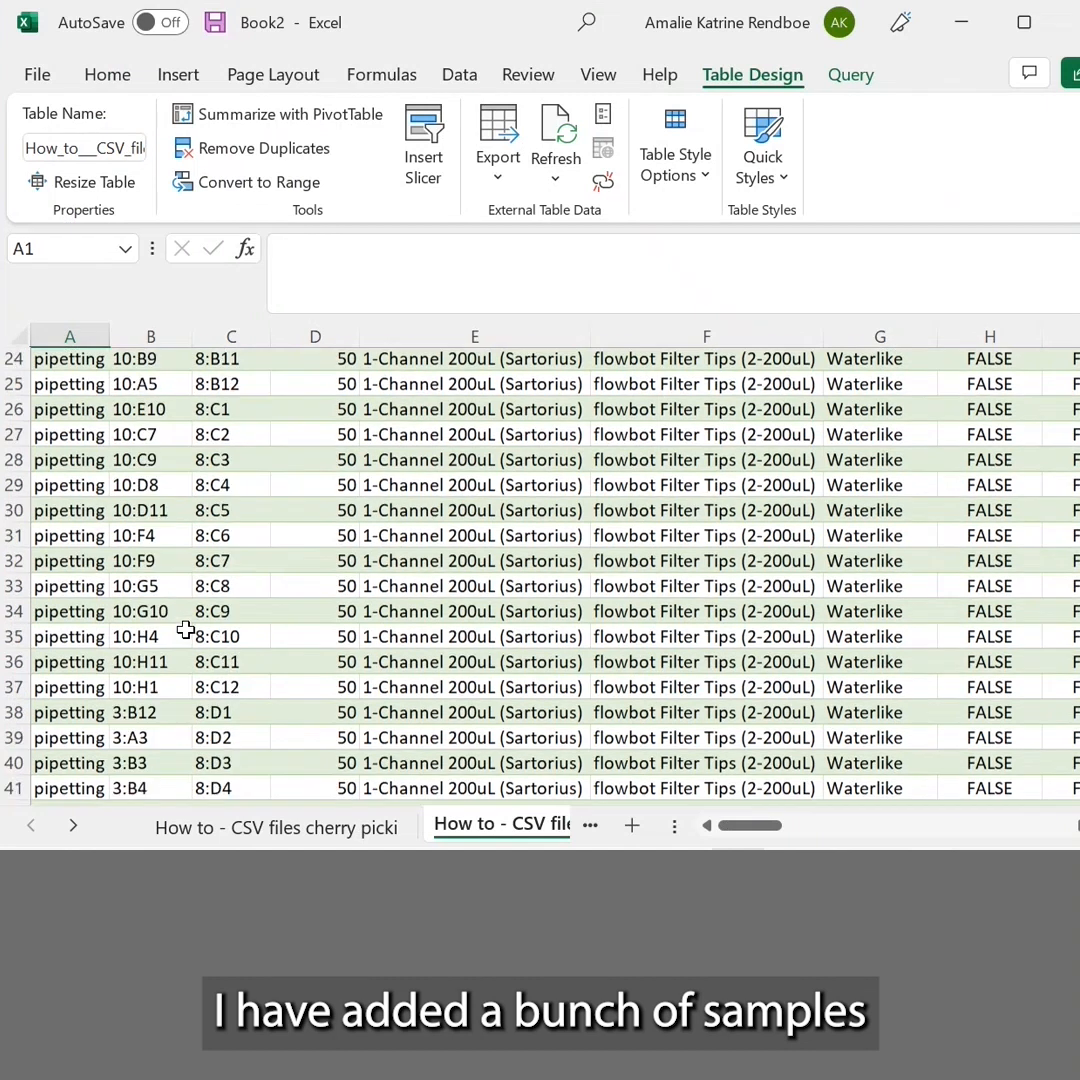
scroll(186, 630, "down", 10)
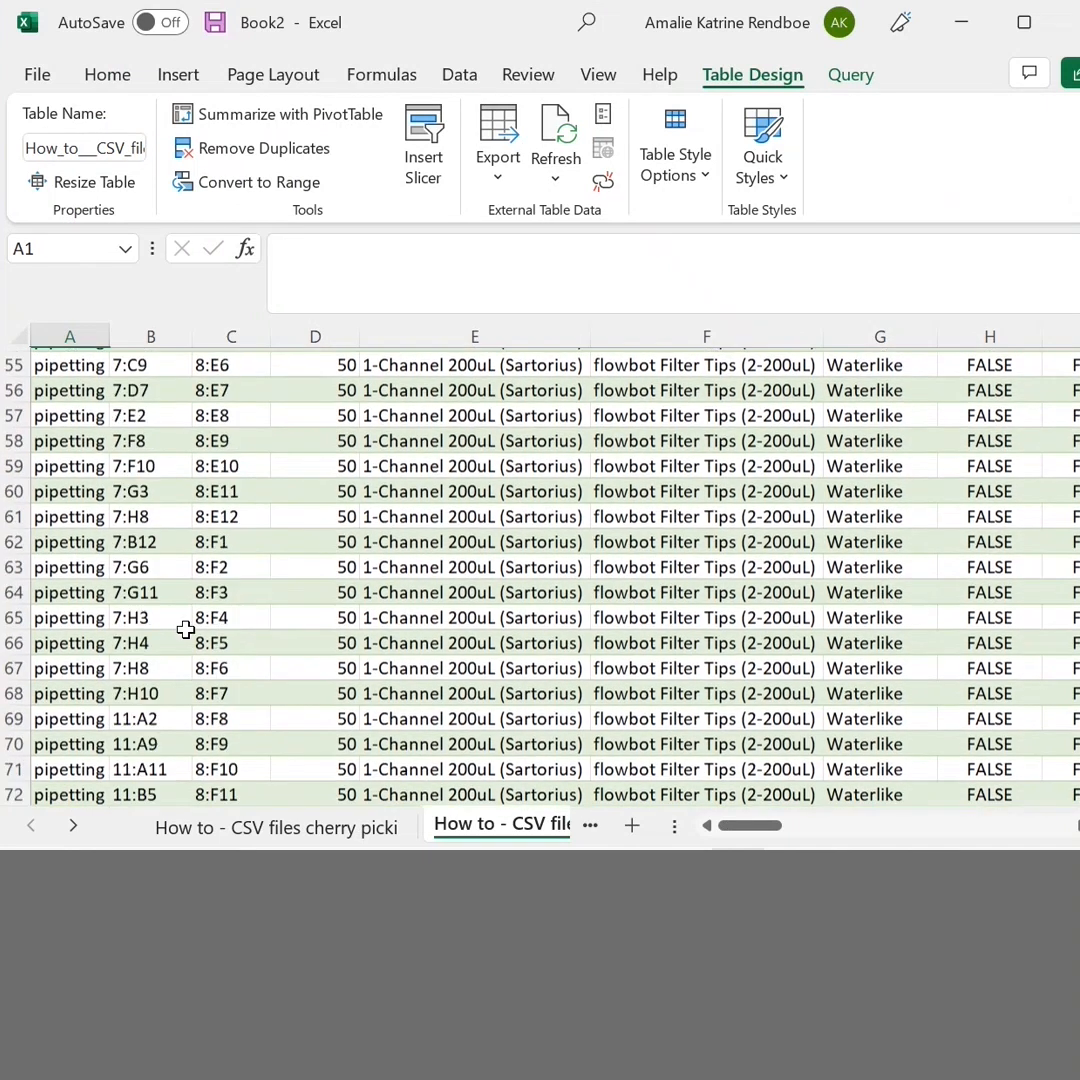
scroll(186, 630, "down", 9)
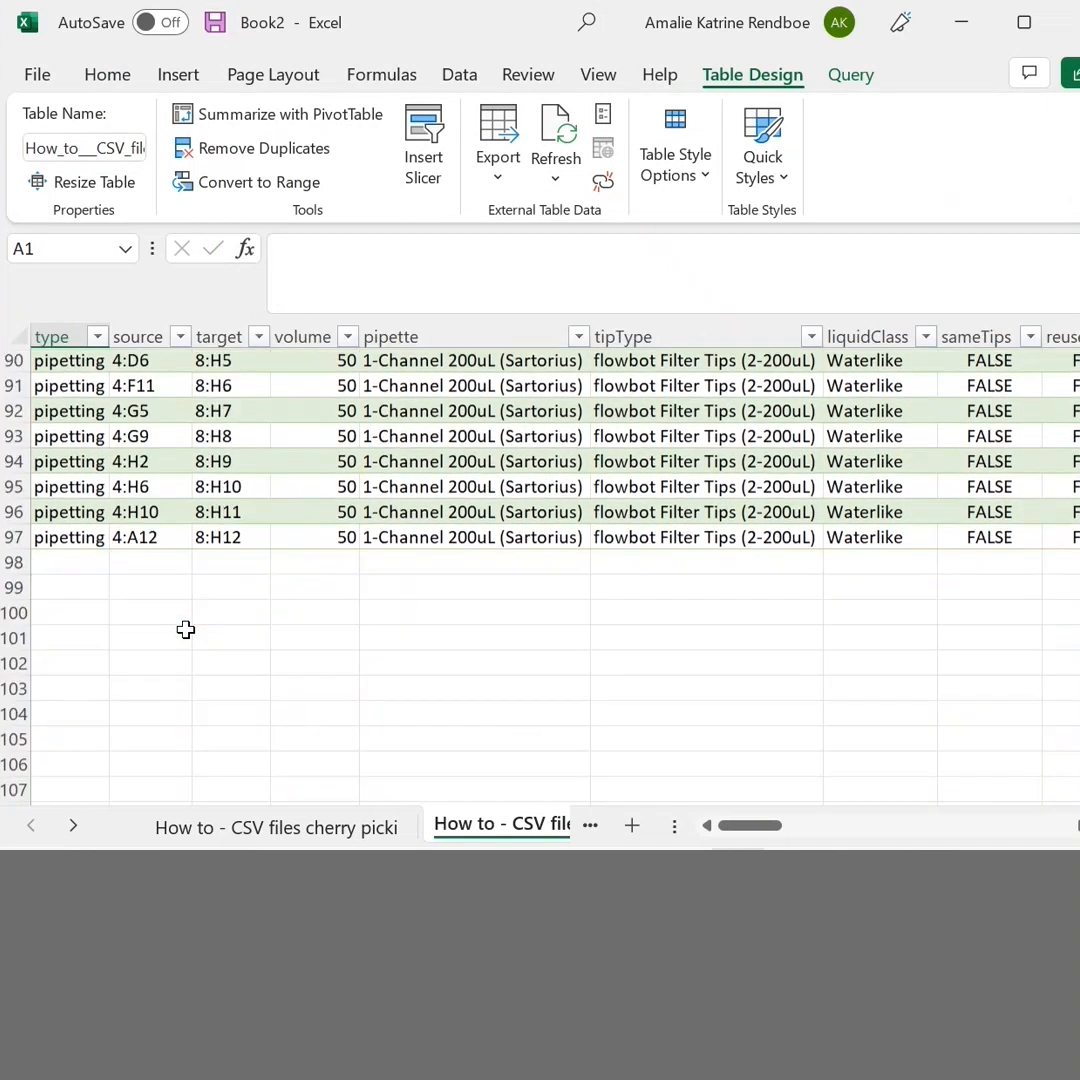
scroll(186, 630, "up", 5)
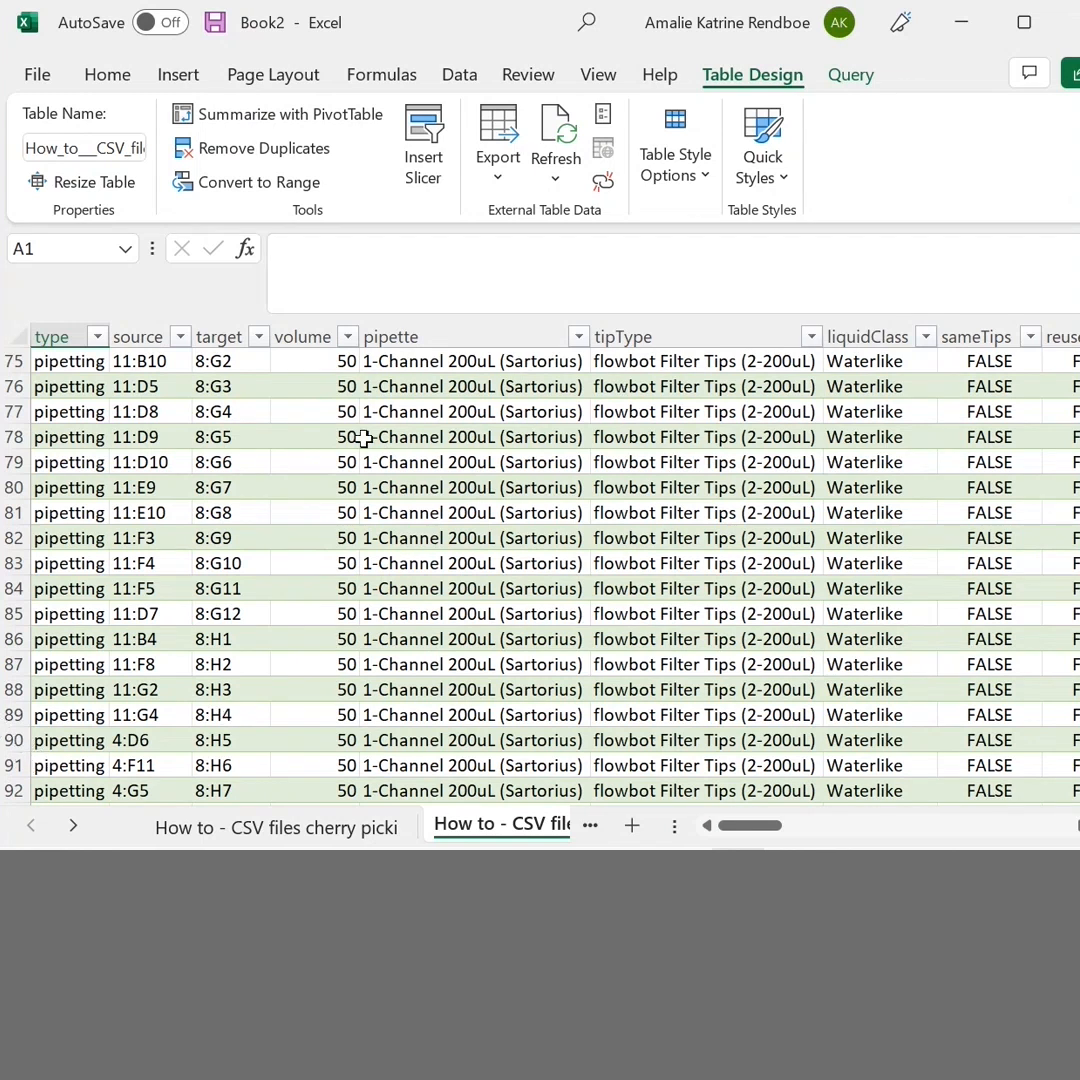
Switch to flowbot ONE in the browser and open a new manual program
left_click(961, 22)
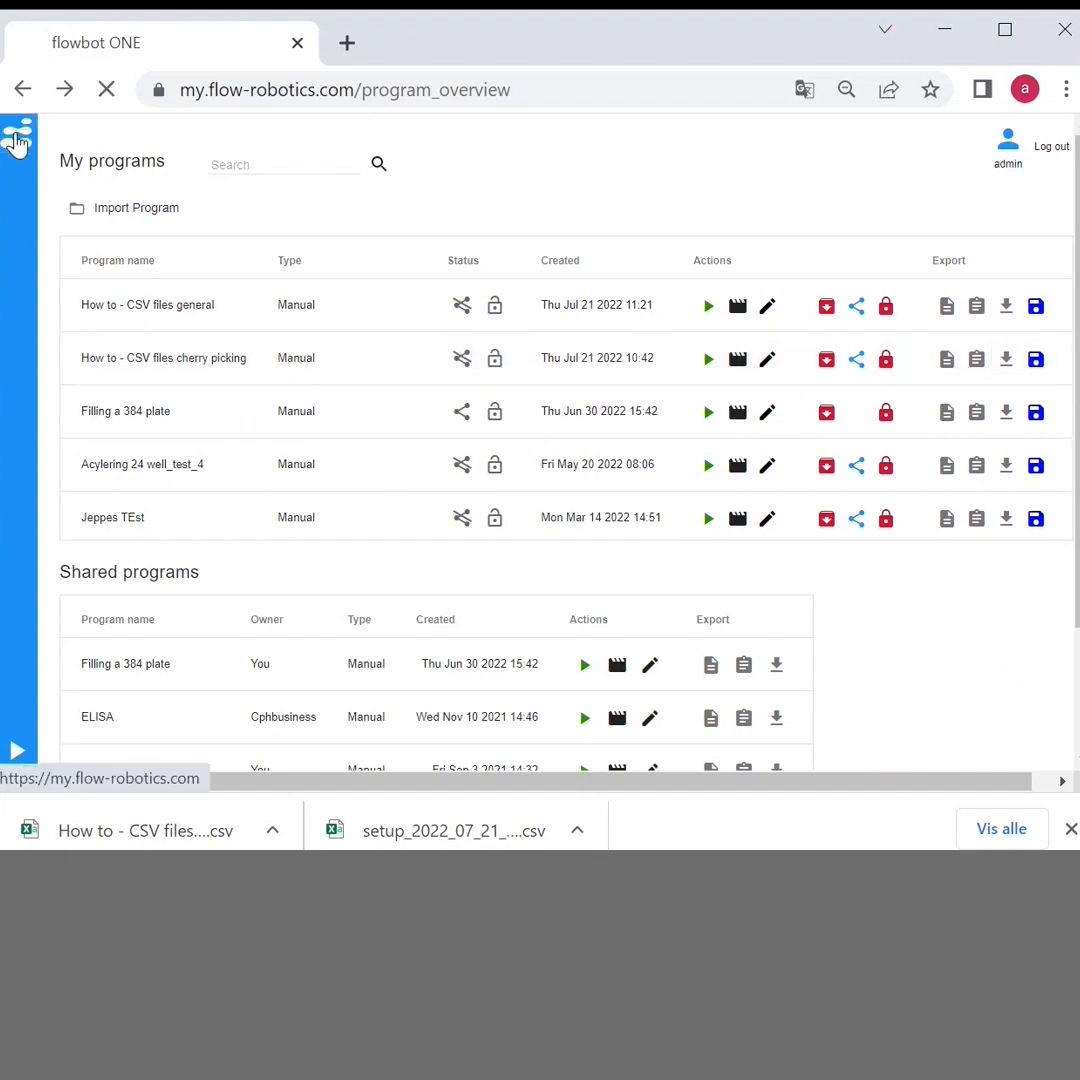
left_click(17, 134)
left_click(120, 241)
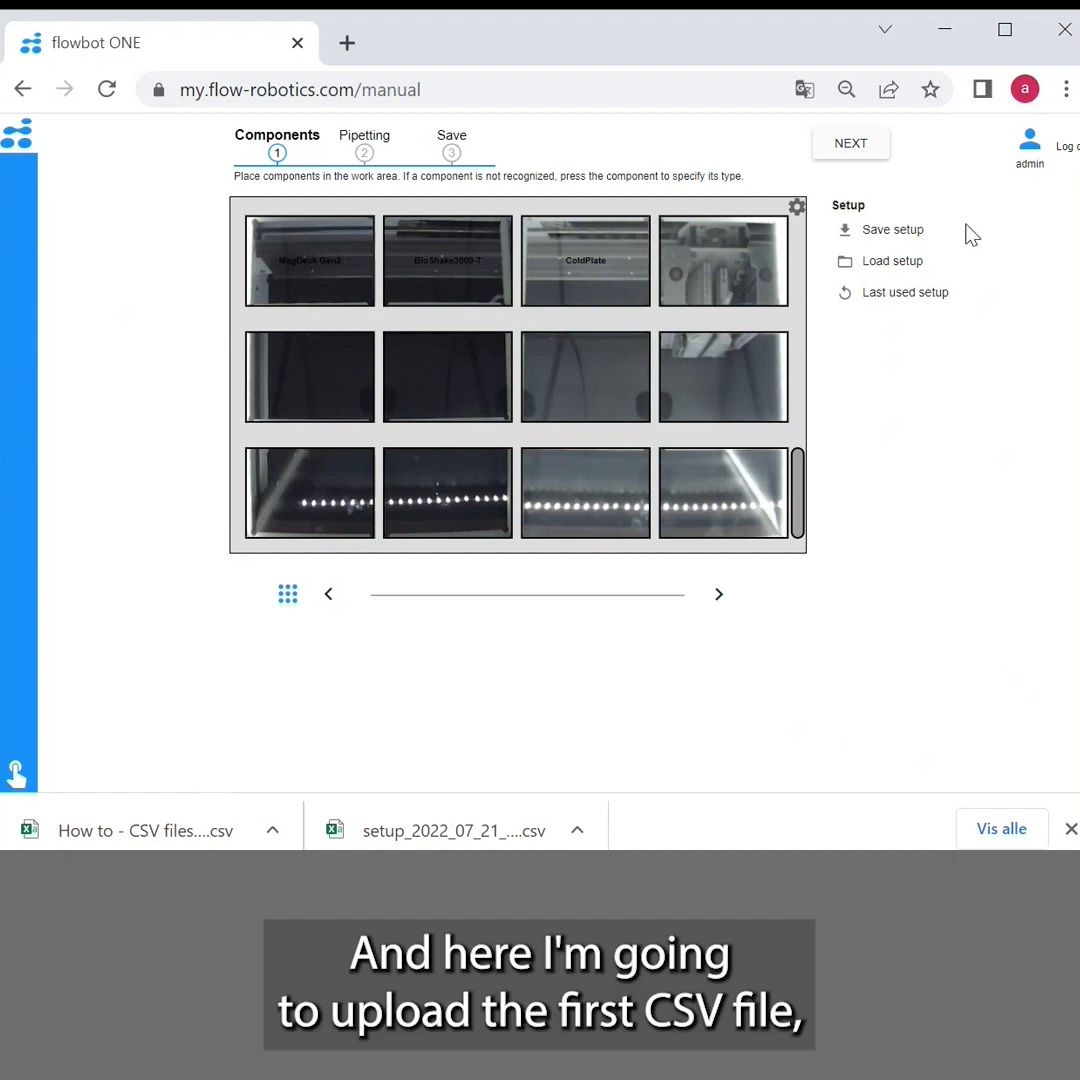
Load the setup file setup_2022_07_21_10_53_00 from the Cherry picking folder to place the components in the work area
left_click(911, 263)
left_click(290, 296)
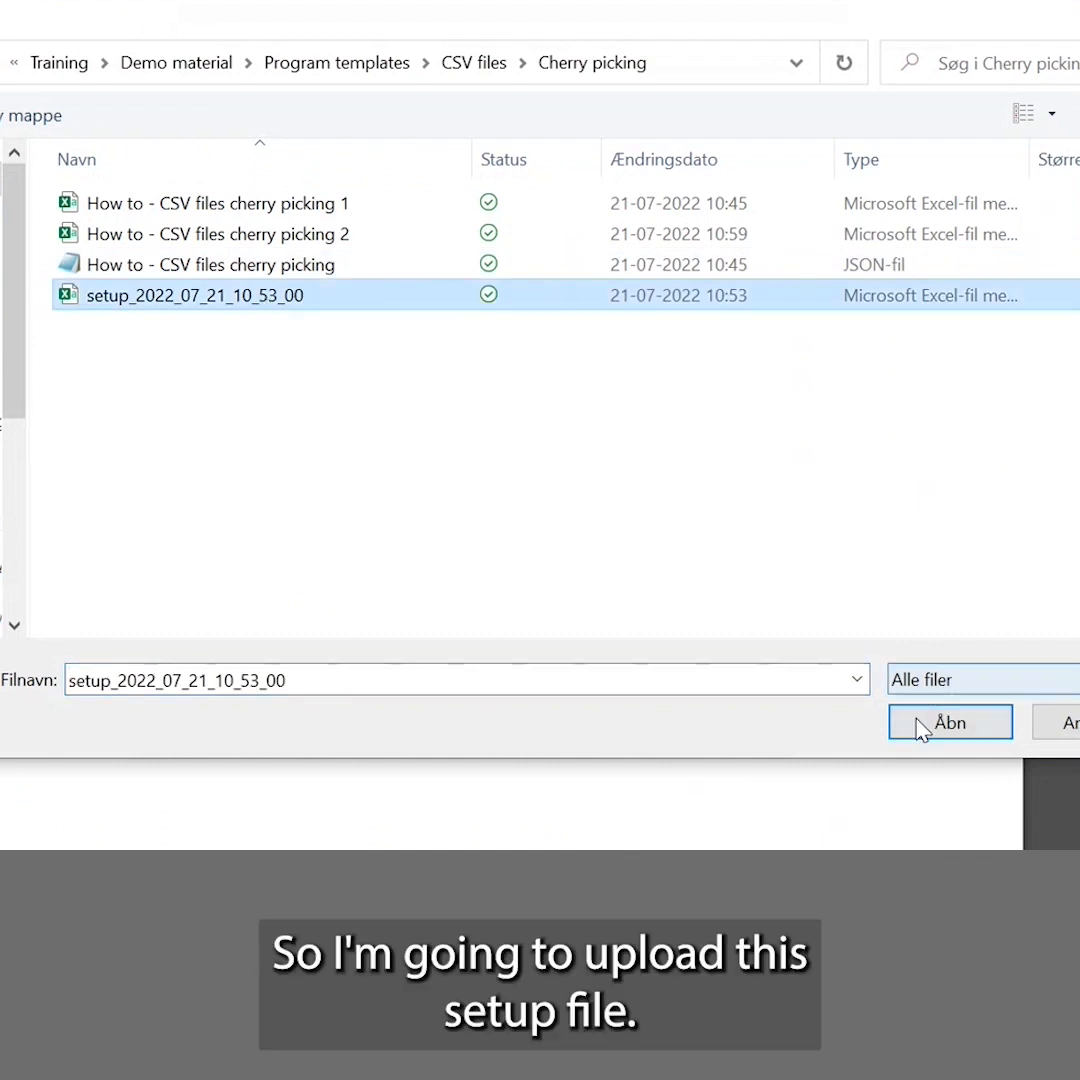
left_click(950, 722)
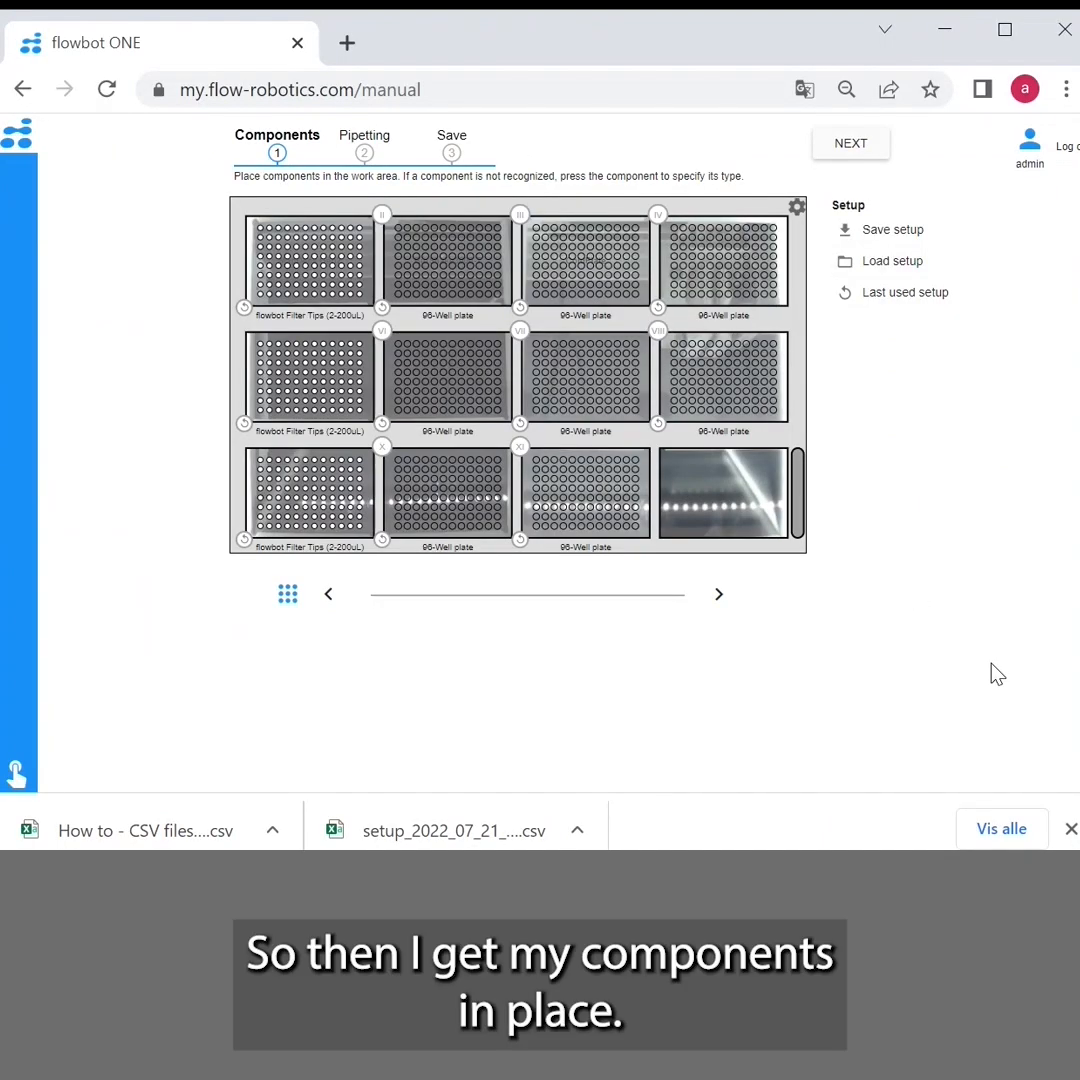
In the Pipetting stage, load the moves from the CSV file "How to - CSV files cherry picking 2"
left_click(362, 158)
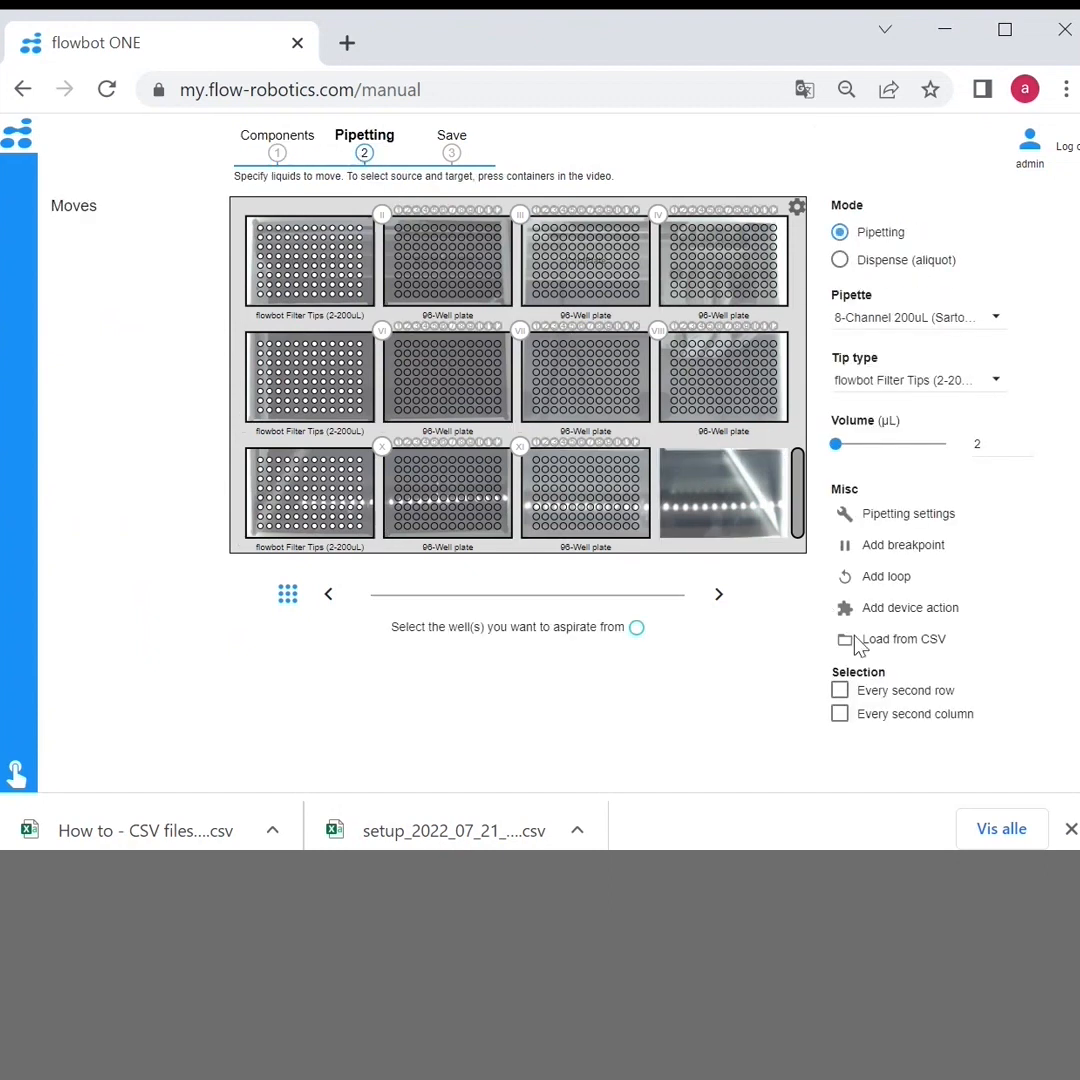
left_click(933, 652)
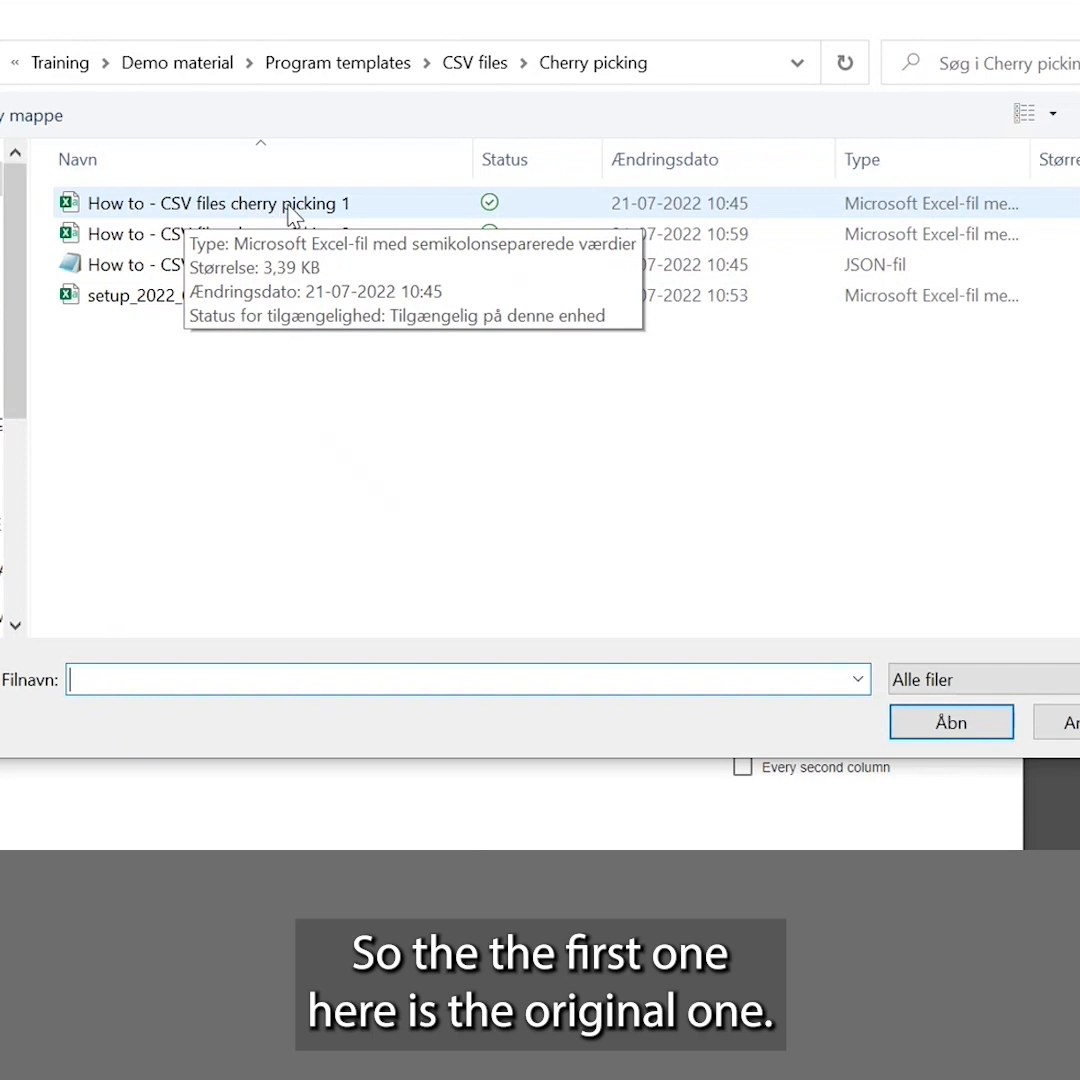
left_click(293, 243)
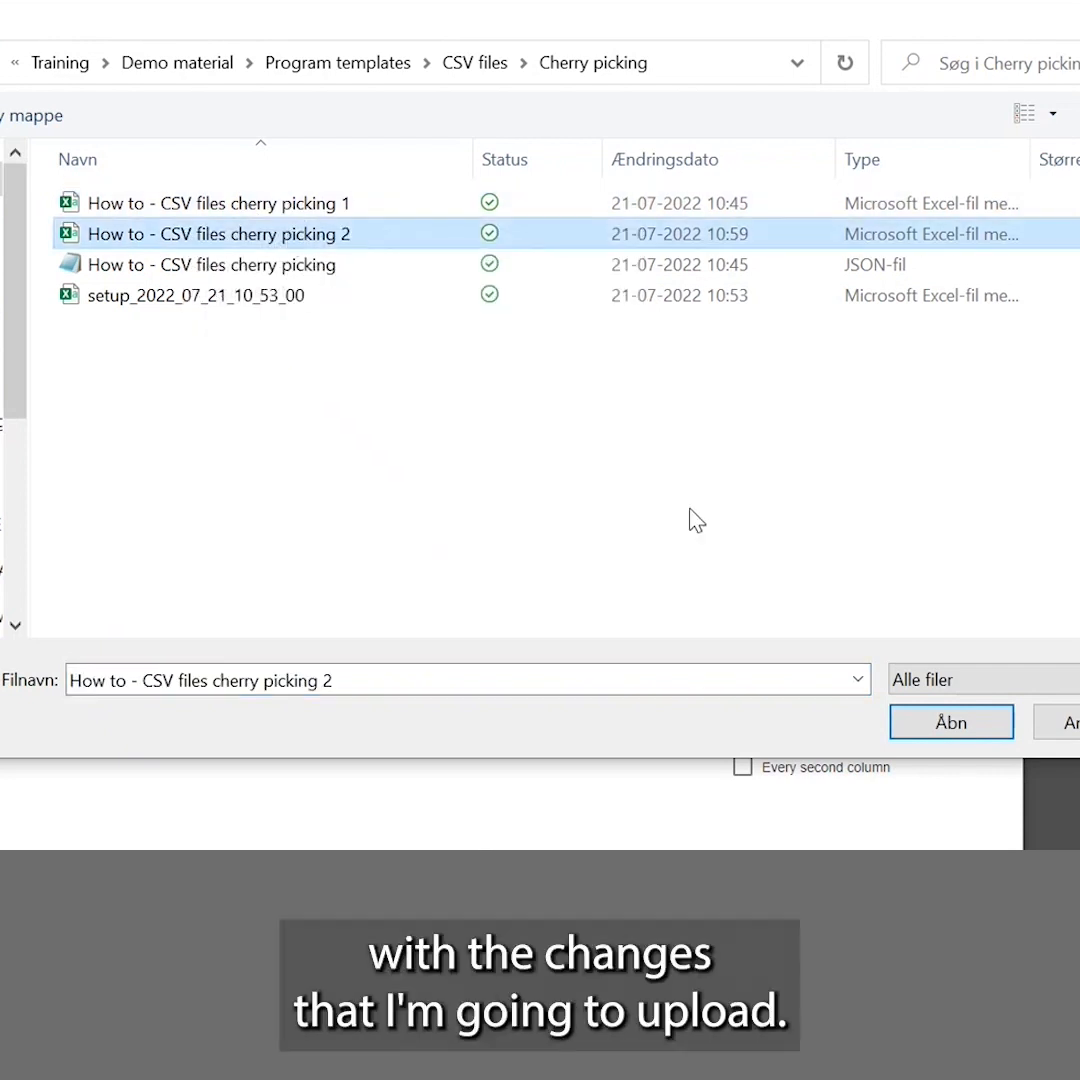
left_click(928, 727)
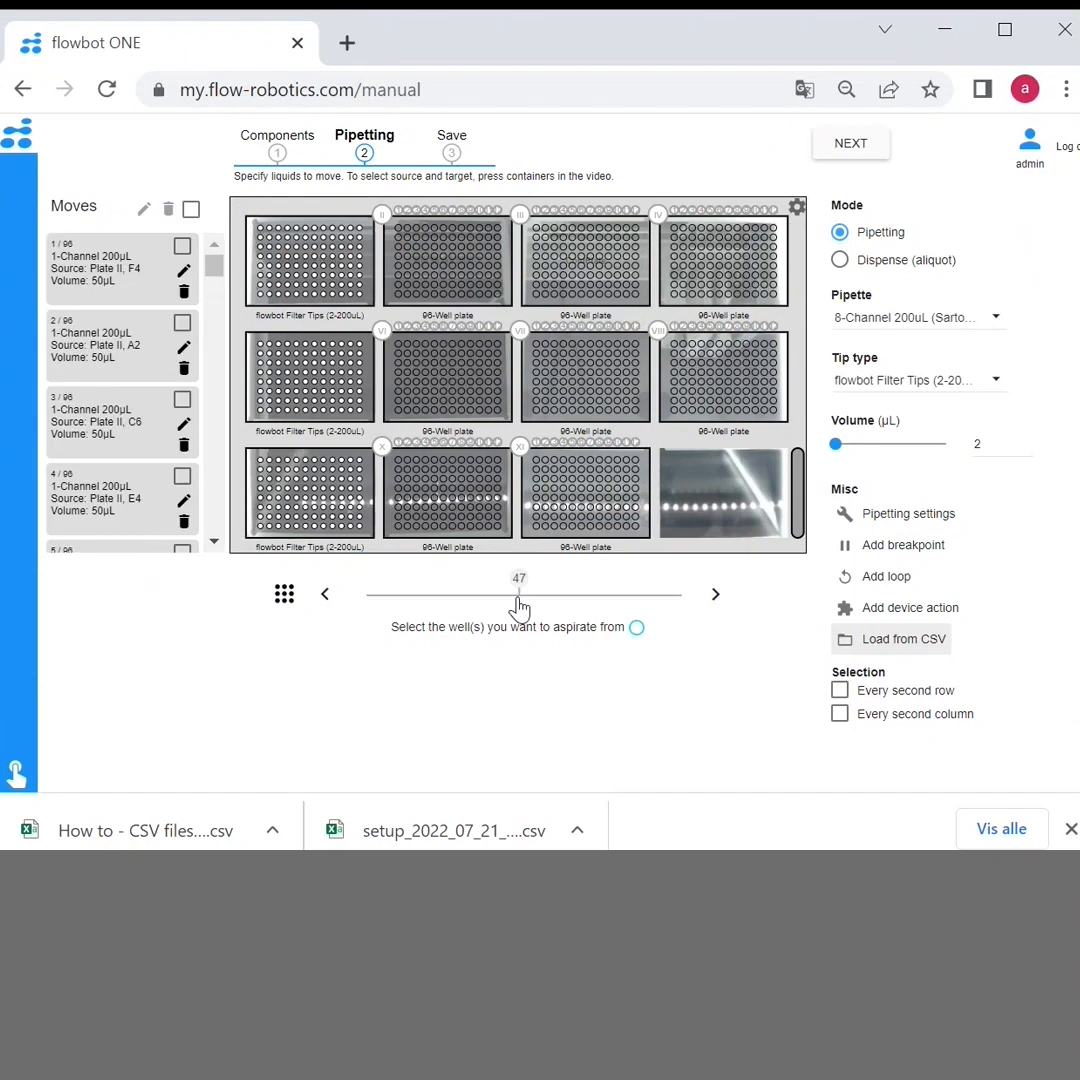
Display the source and target wells of all loaded moves in the work area, and proceed to the Save stage
left_click(284, 594)
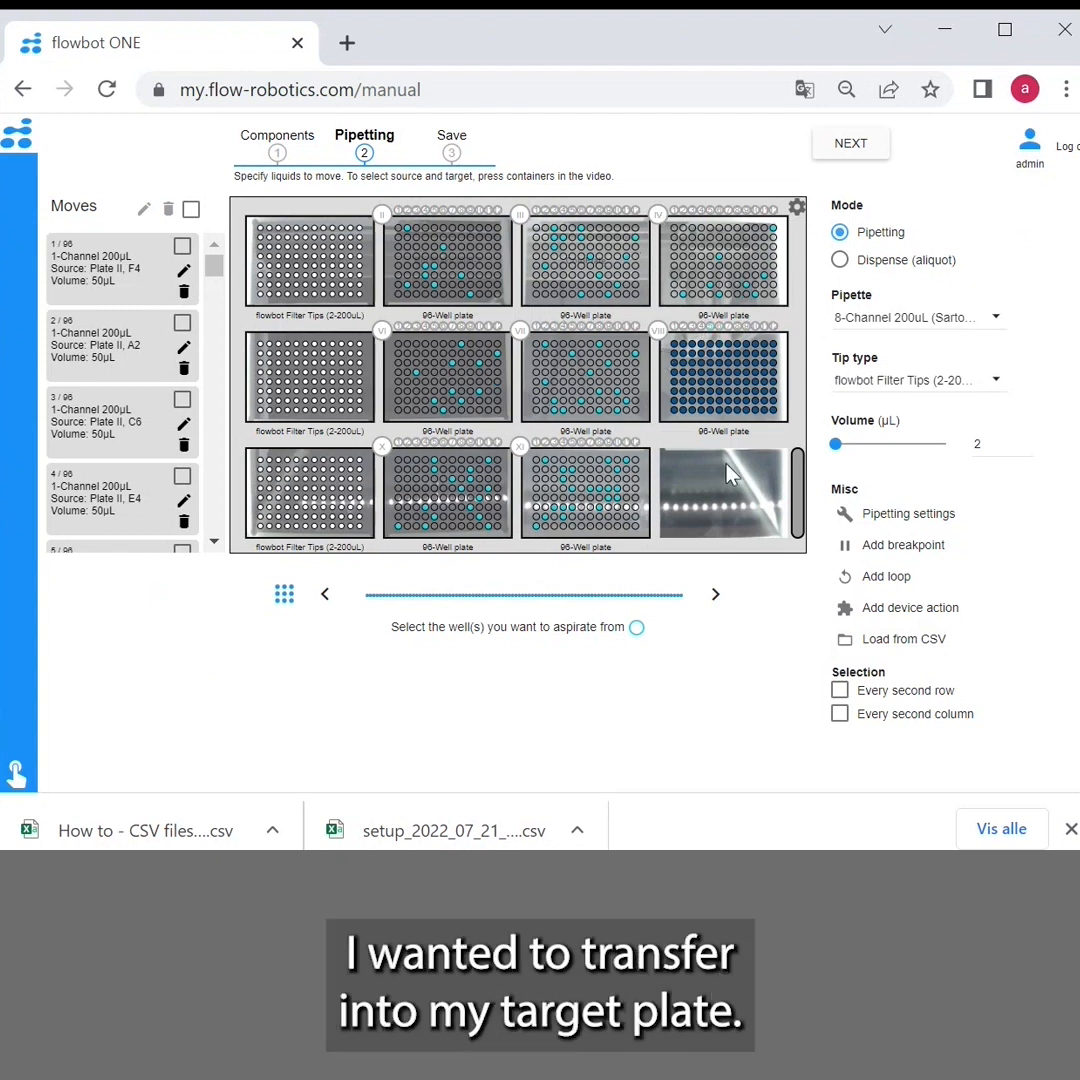
left_click(451, 154)
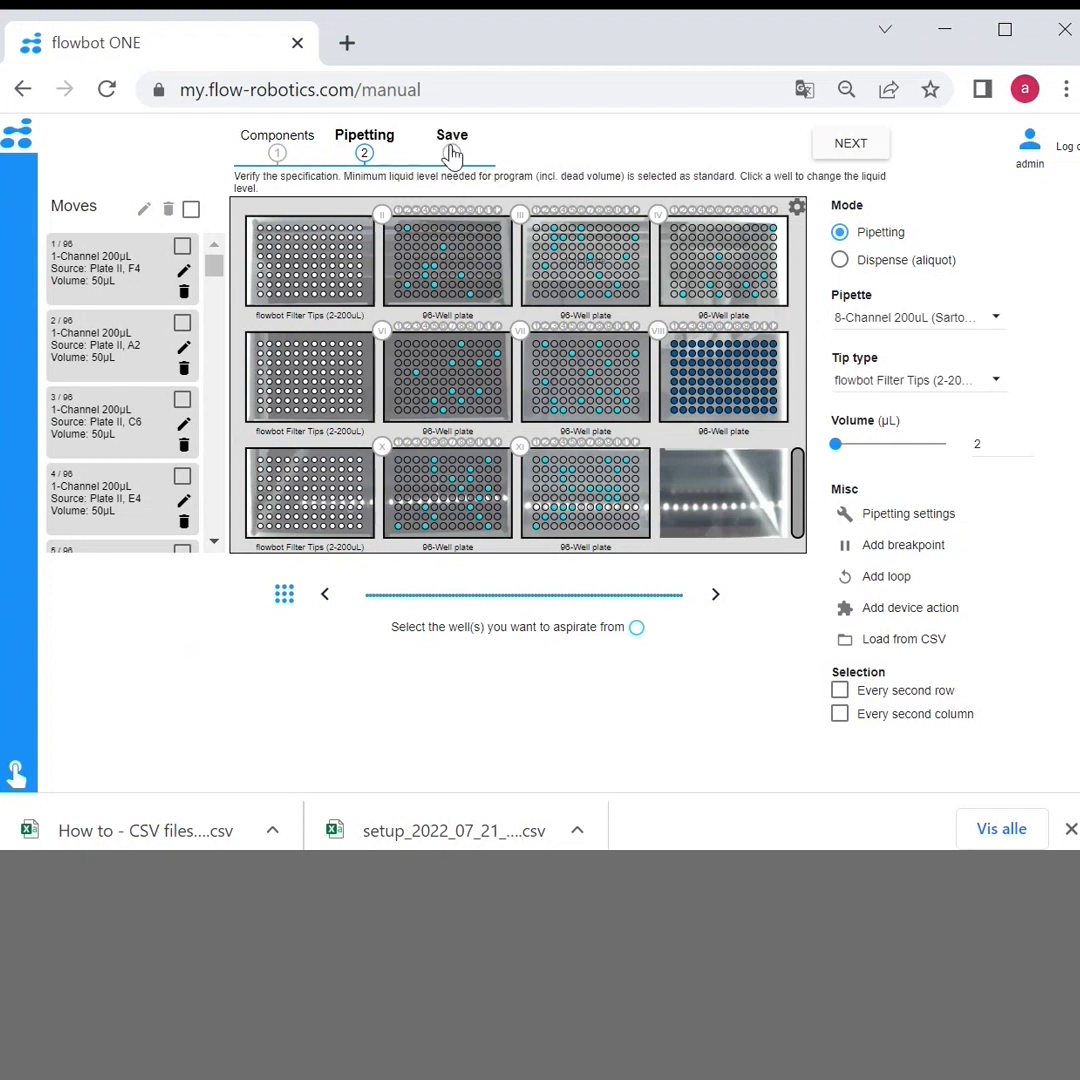